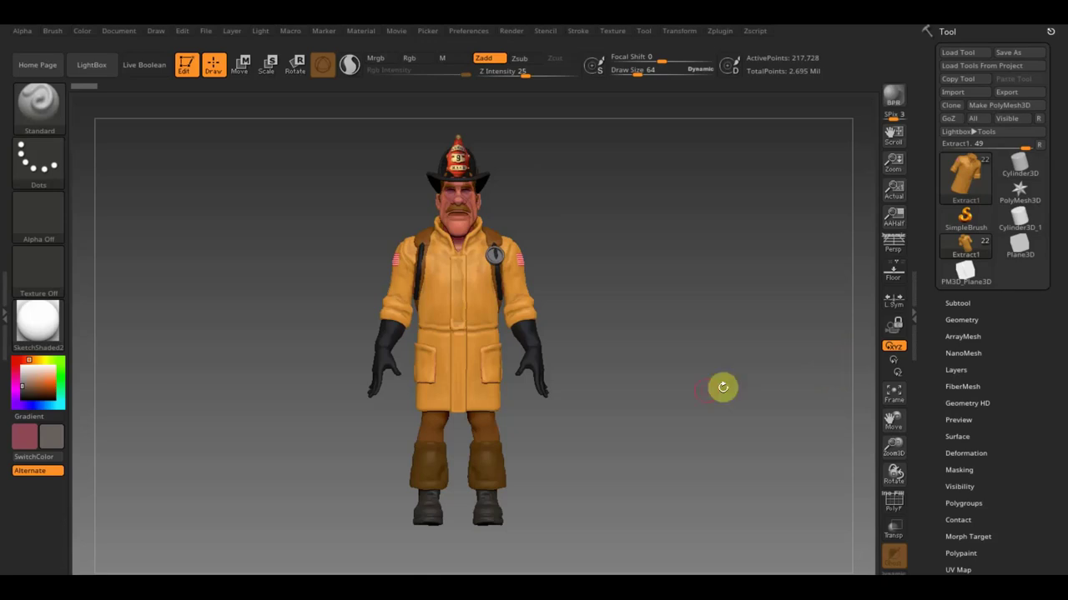
Orbit and enlarge the textured firefighter to inspect it from the side and front.
left_click_drag(662, 393, 474, 415)
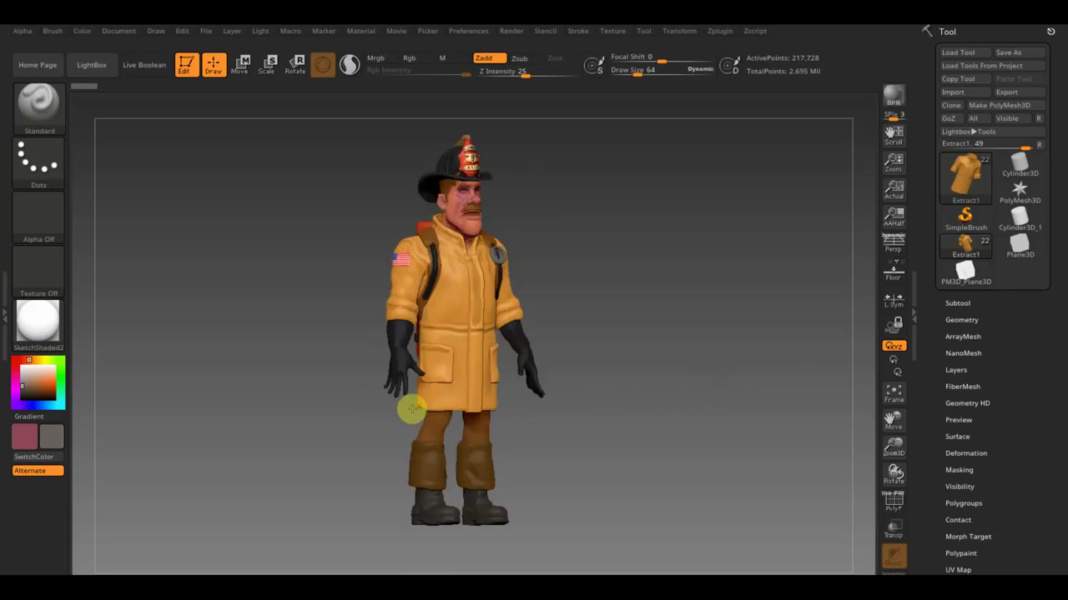
left_click_drag(474, 415, 395, 412)
left_click_drag(578, 409, 640, 462)
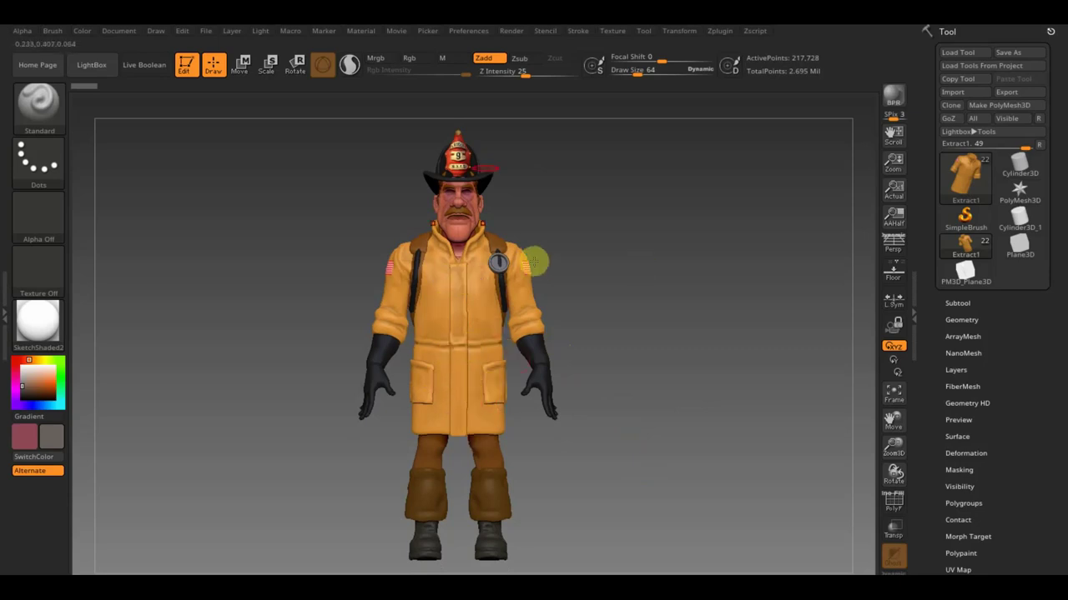
mouse_move(623, 321)
left_mouse_down()
mouse_move(527, 329)
mouse_move(629, 322)
mouse_move(617, 343)
left_mouse_up()
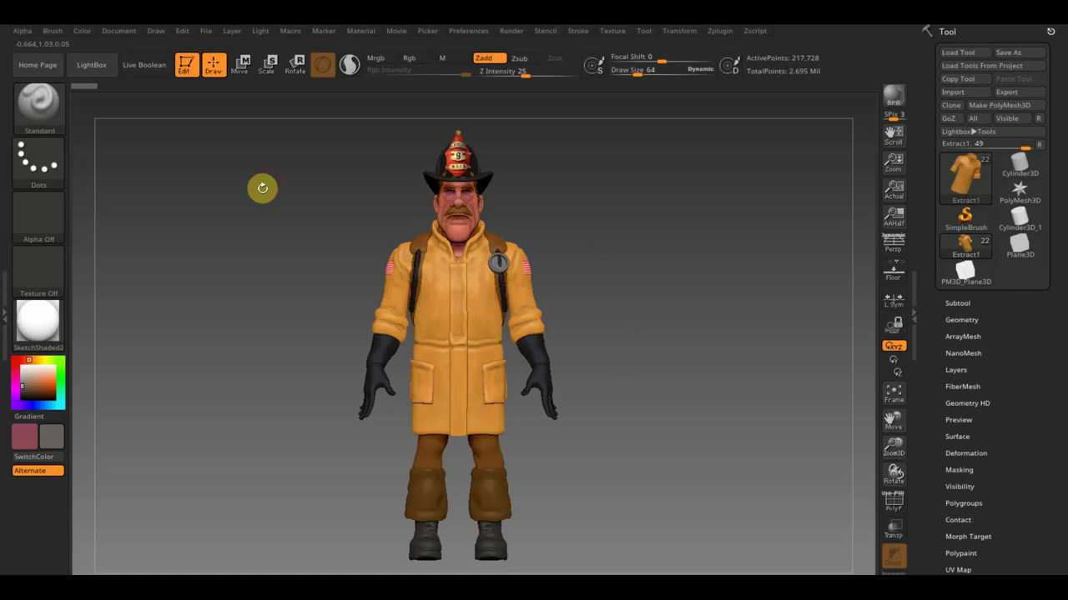
Open QS_3436.ZPR from LightBox's QuickSave files, declining to save the current project.
left_click(105, 70)
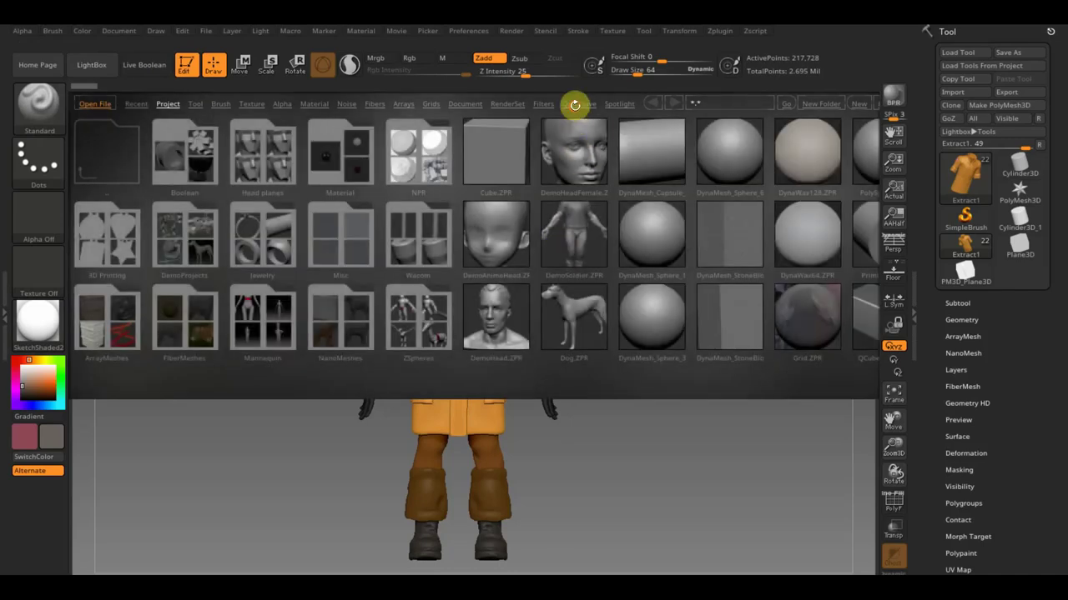
left_click(575, 104)
left_click_drag(601, 257, 386, 293)
left_click(505, 243)
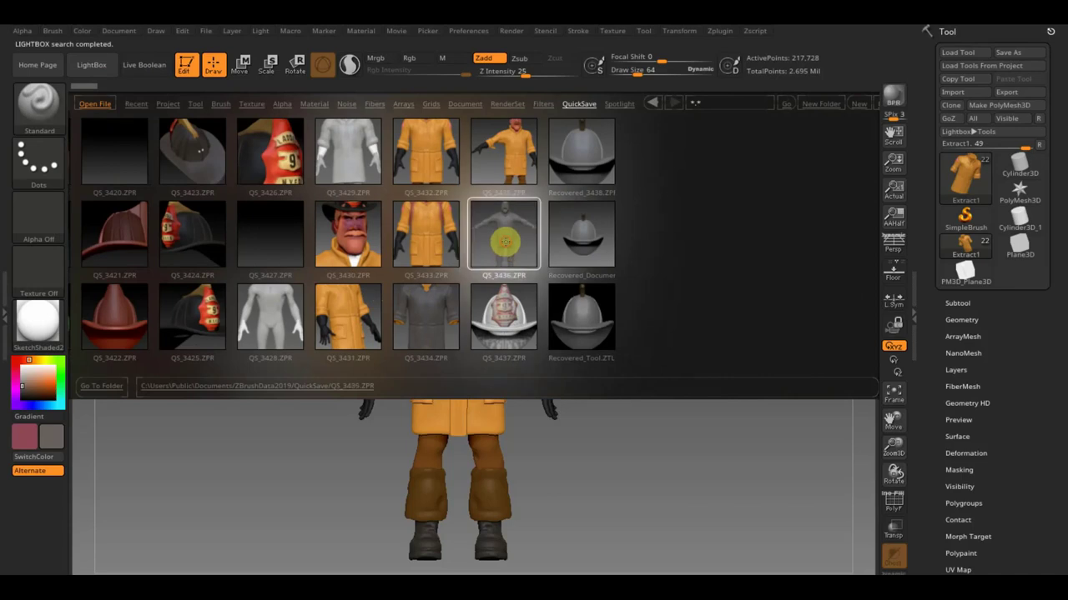
double_click(506, 246)
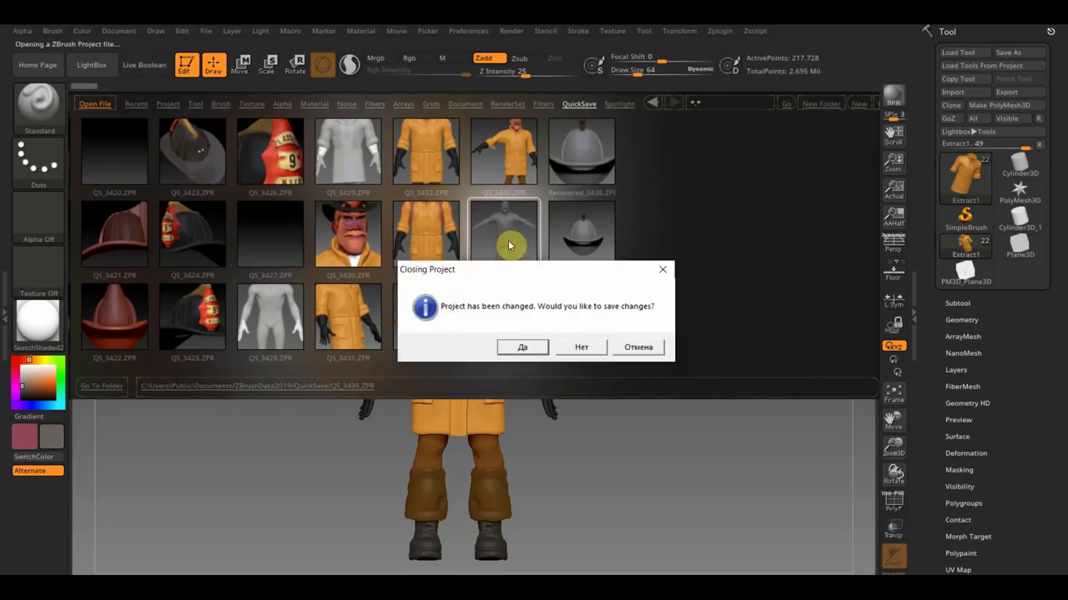
left_click(586, 349)
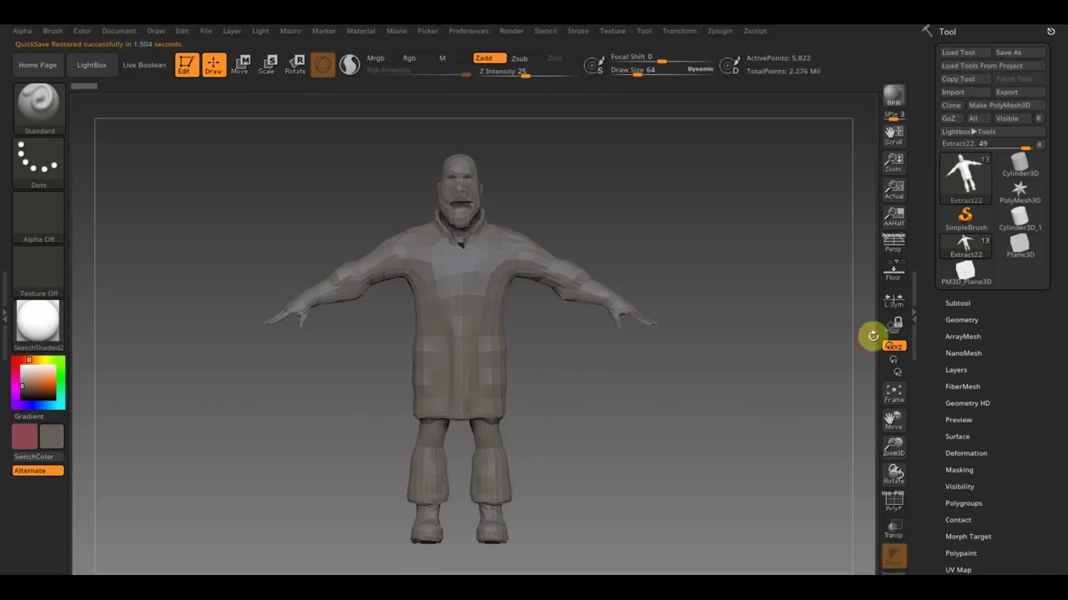
Expand the Subtool list and Shift-click an eye icon to make every subtool visible.
left_click(956, 305)
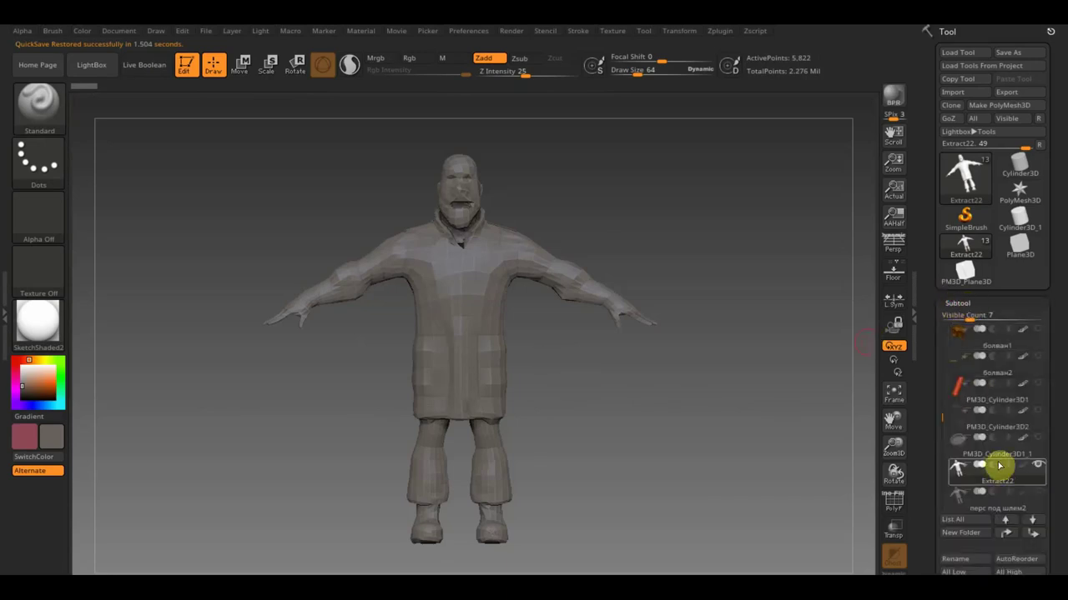
mouse_move(993, 499)
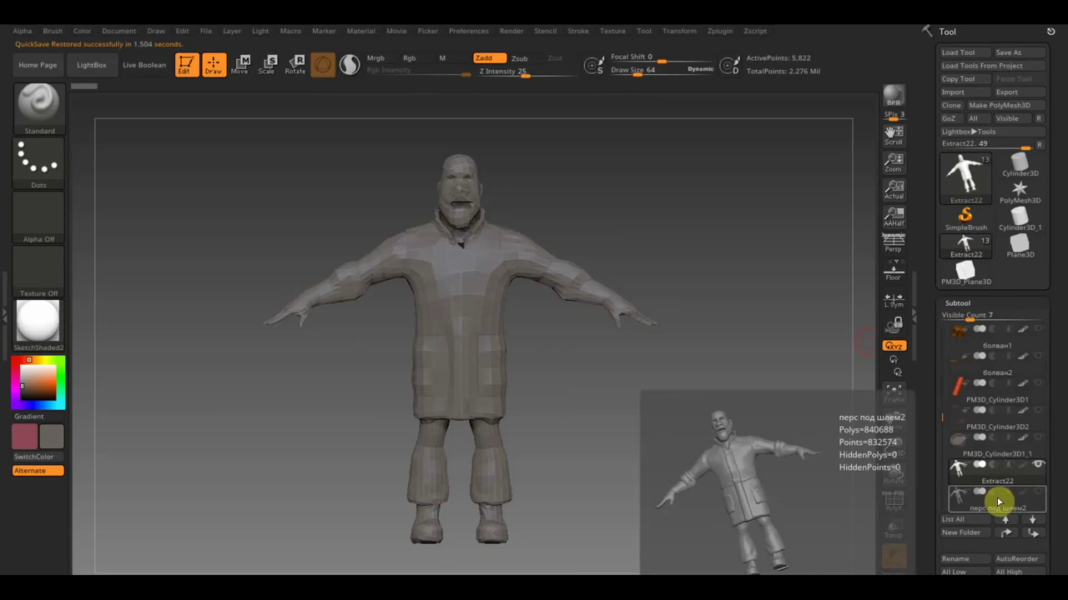
key("shift")
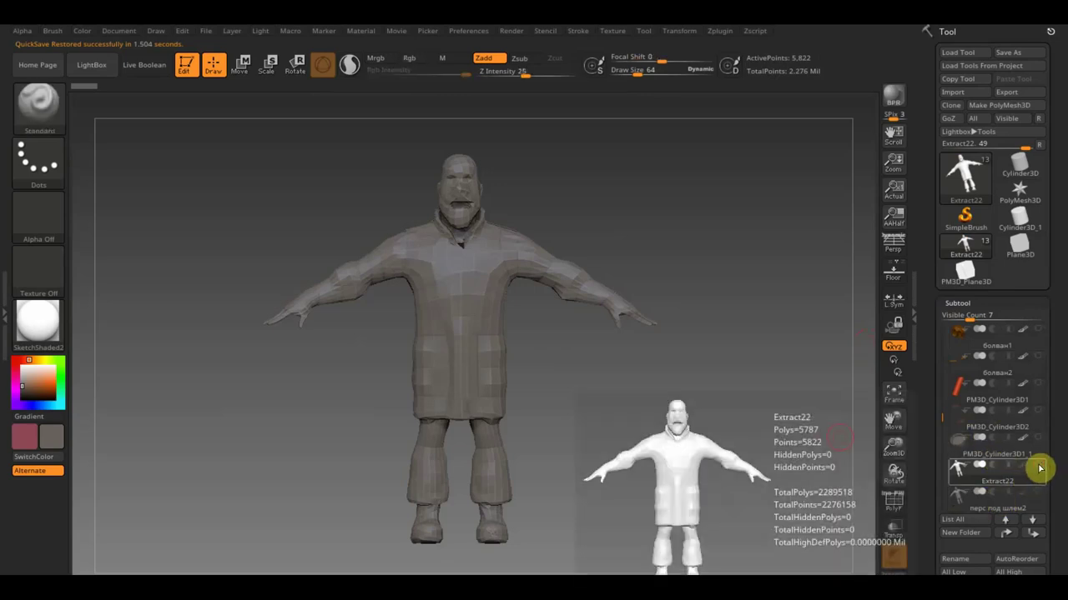
mouse_move(997, 472)
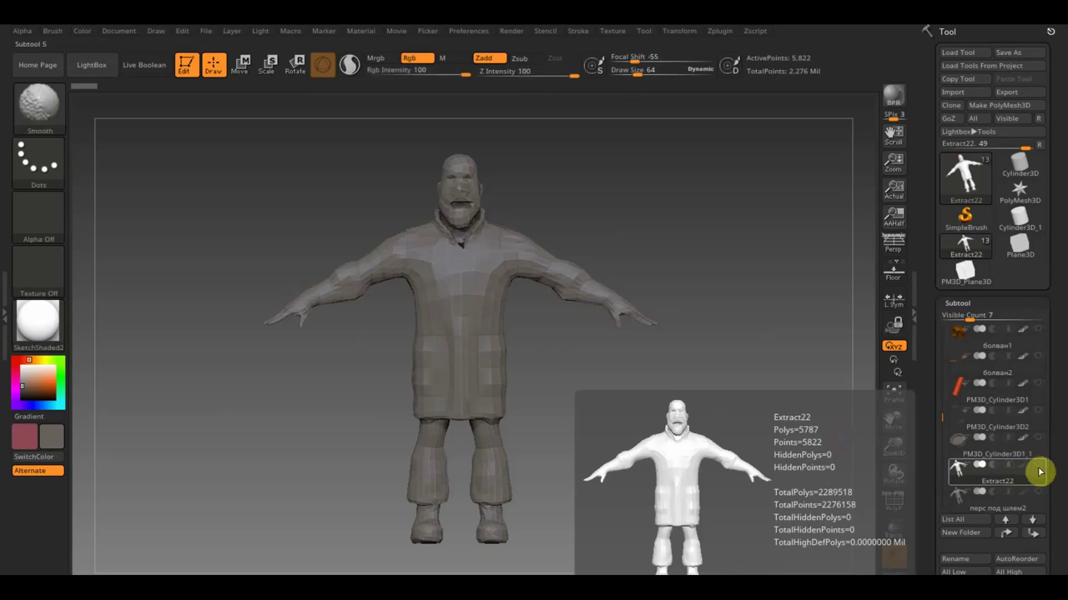
left_click(1039, 467, "shift")
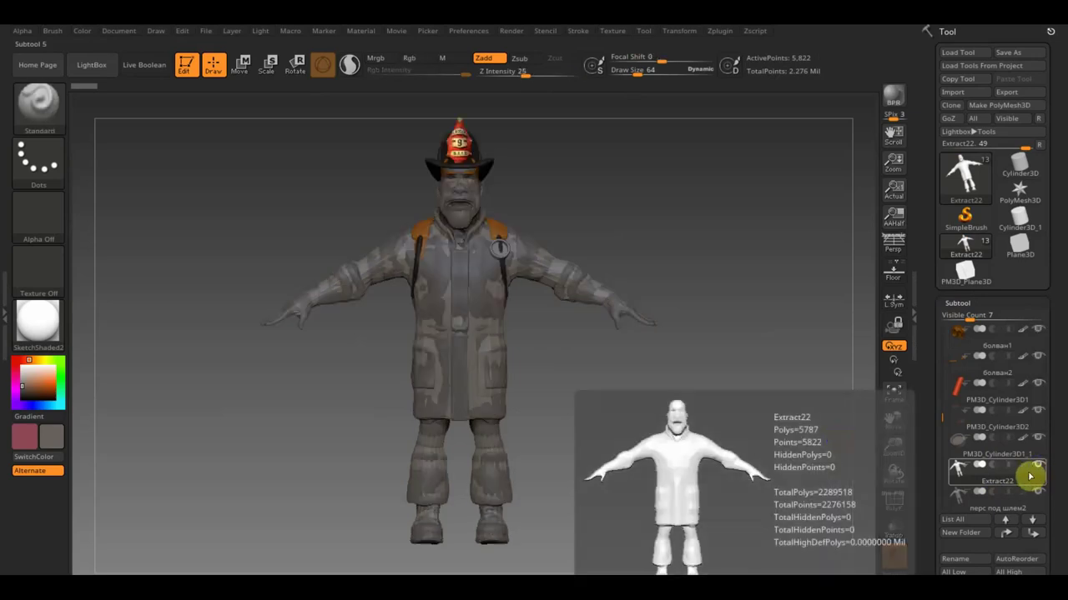
Delete the grey Extract22 subtool and confirm the removal.
left_click_drag(1056, 507, 1056, 470)
left_click(989, 446)
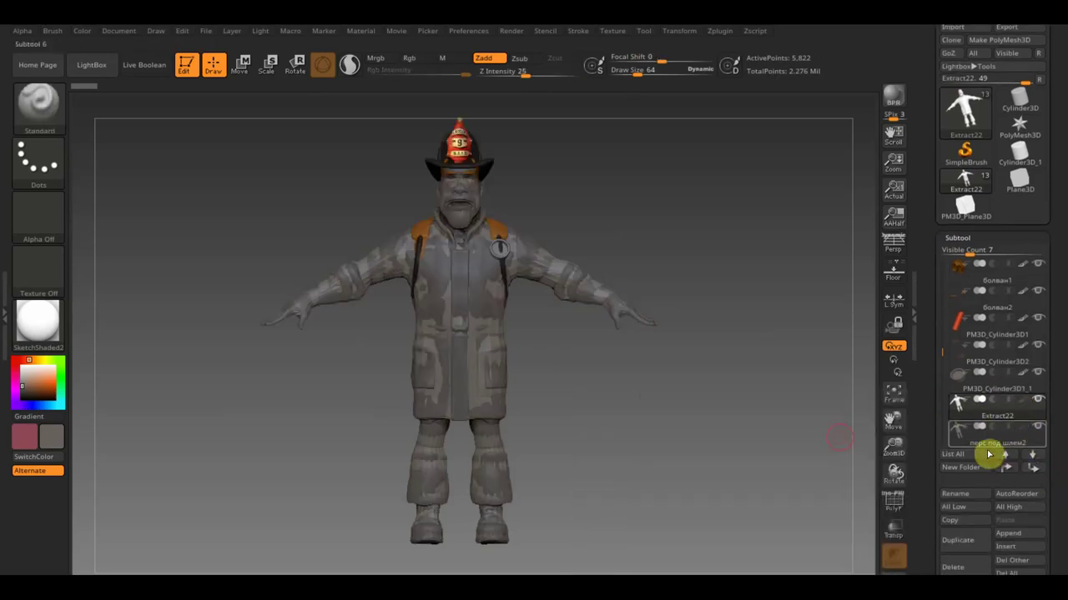
left_click(972, 568)
left_click(850, 531)
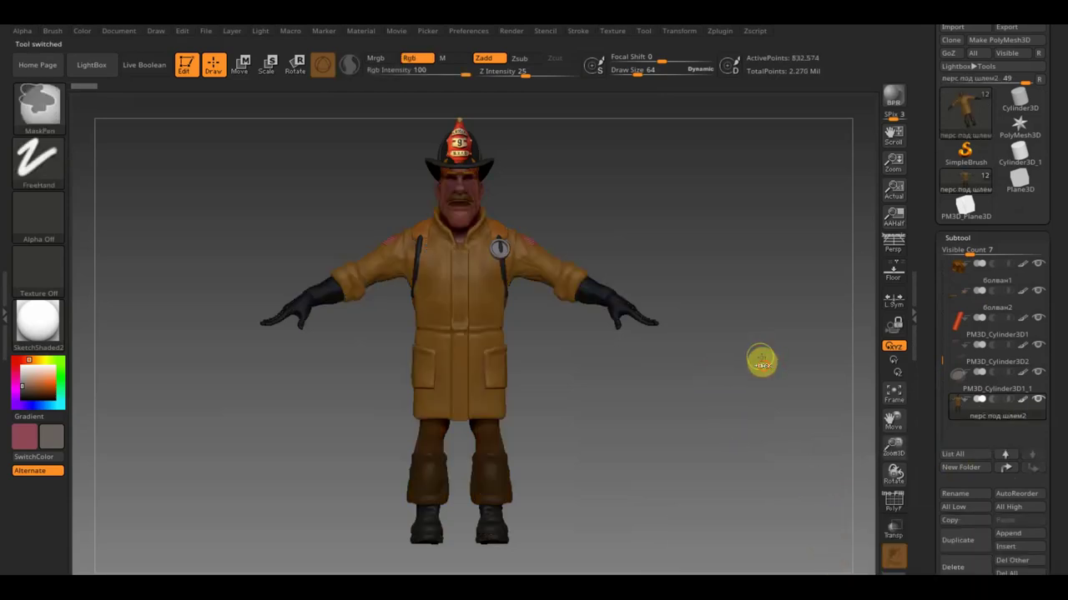
mouse_move(778, 421)
left_mouse_down()
mouse_move(772, 409)
mouse_move(774, 422)
left_mouse_up()
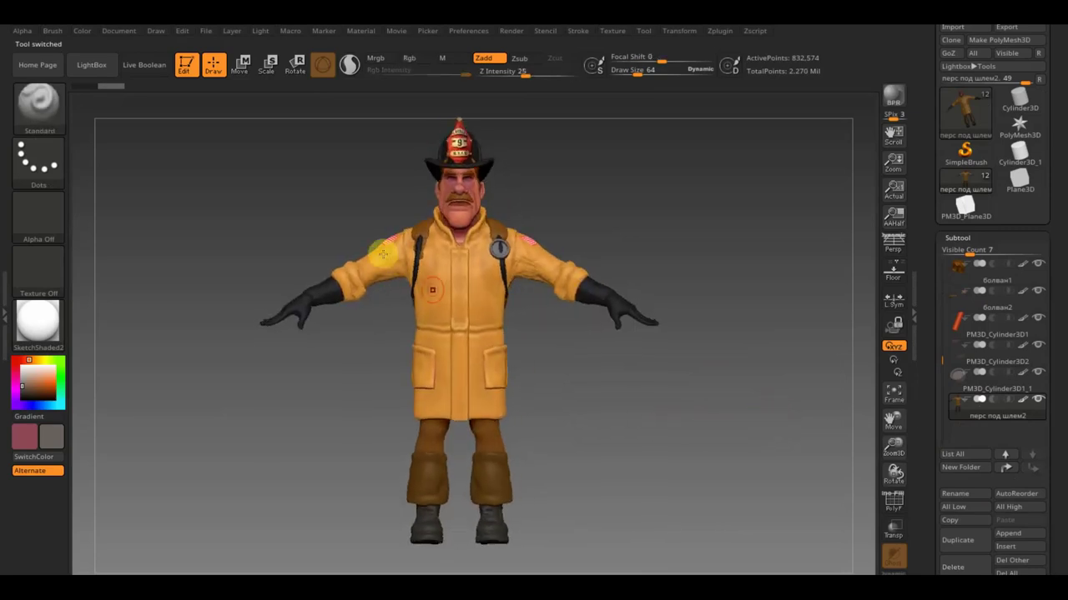
left_click_drag(545, 322, 487, 265)
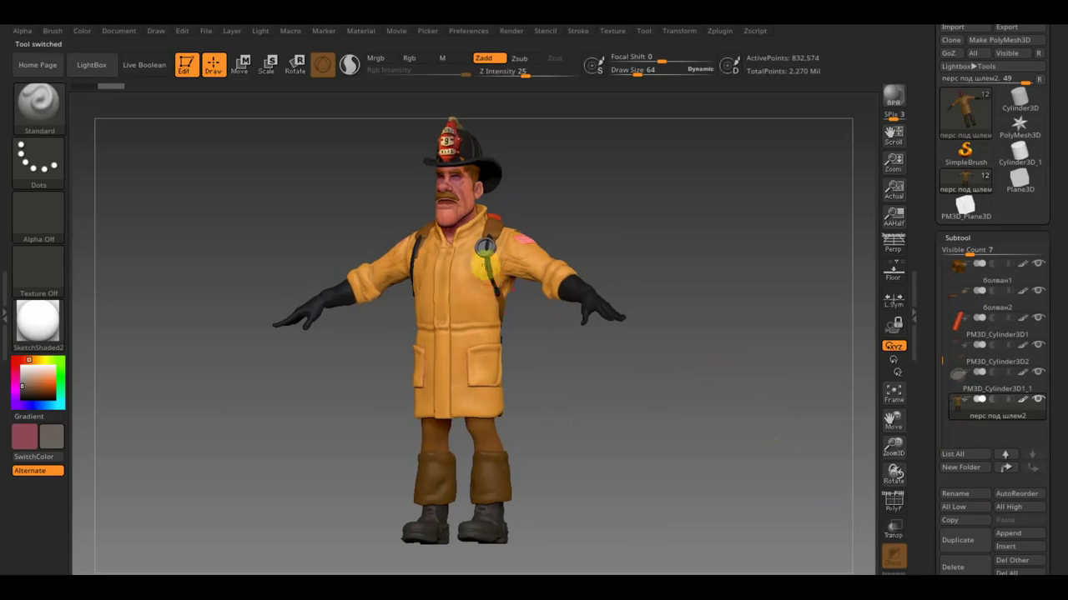
mouse_move(534, 317)
left_mouse_down()
mouse_move(525, 305)
mouse_move(558, 324)
left_mouse_up()
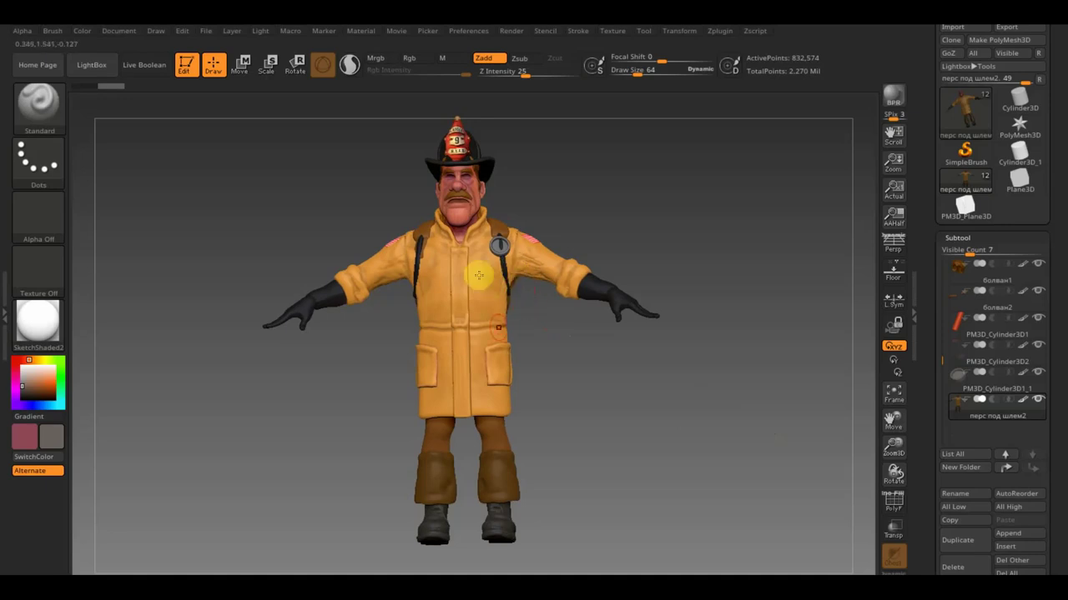
left_click_drag(560, 346, 567, 341)
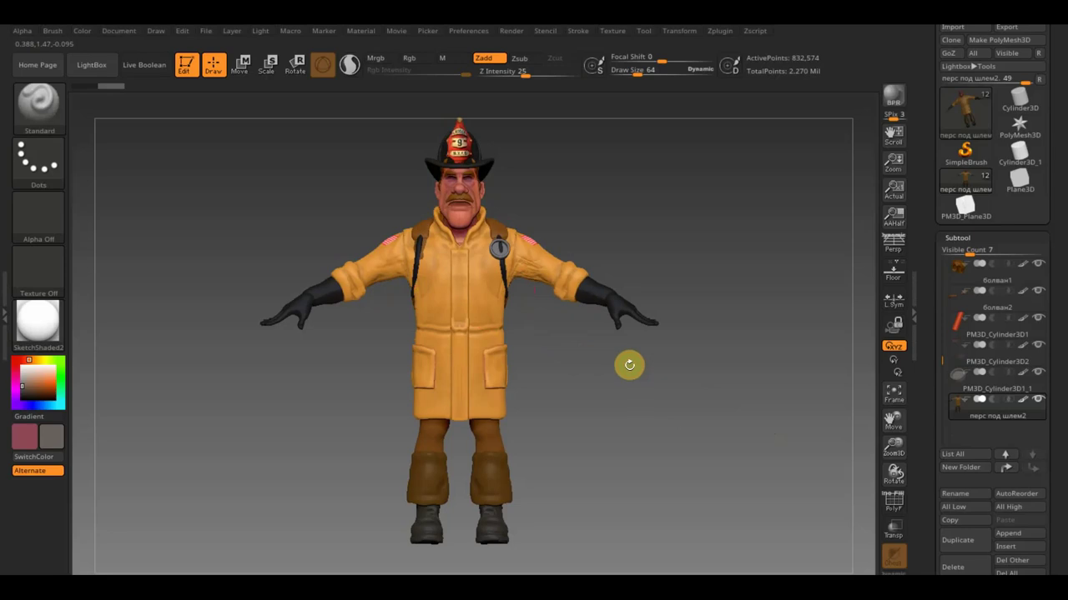
mouse_move(602, 384)
left_mouse_down()
mouse_move(682, 381)
mouse_move(603, 383)
mouse_move(634, 409)
left_mouse_up()
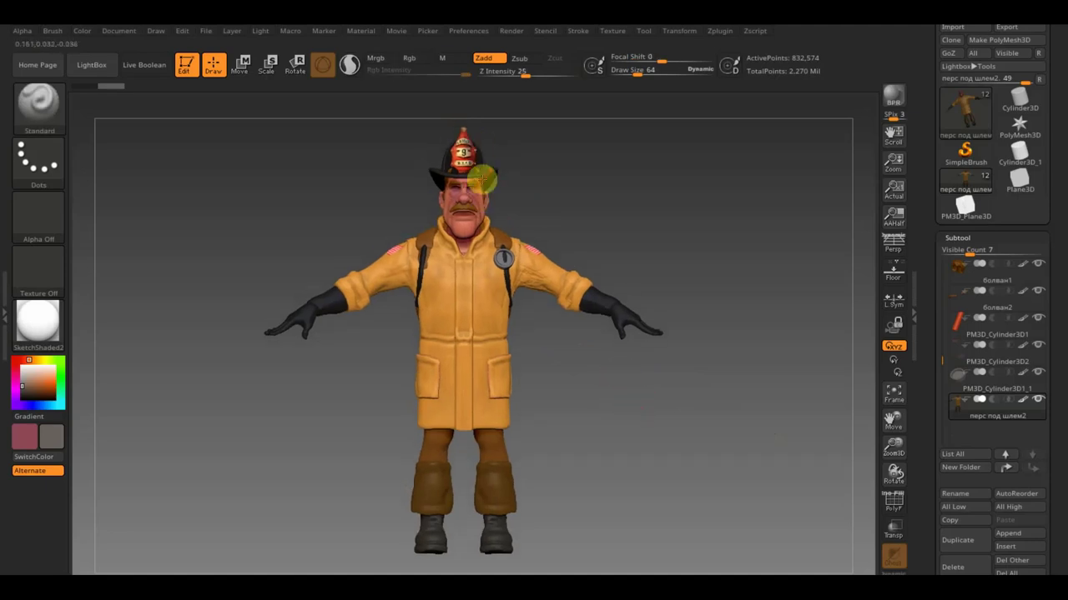
left_click_drag(484, 155, 619, 186)
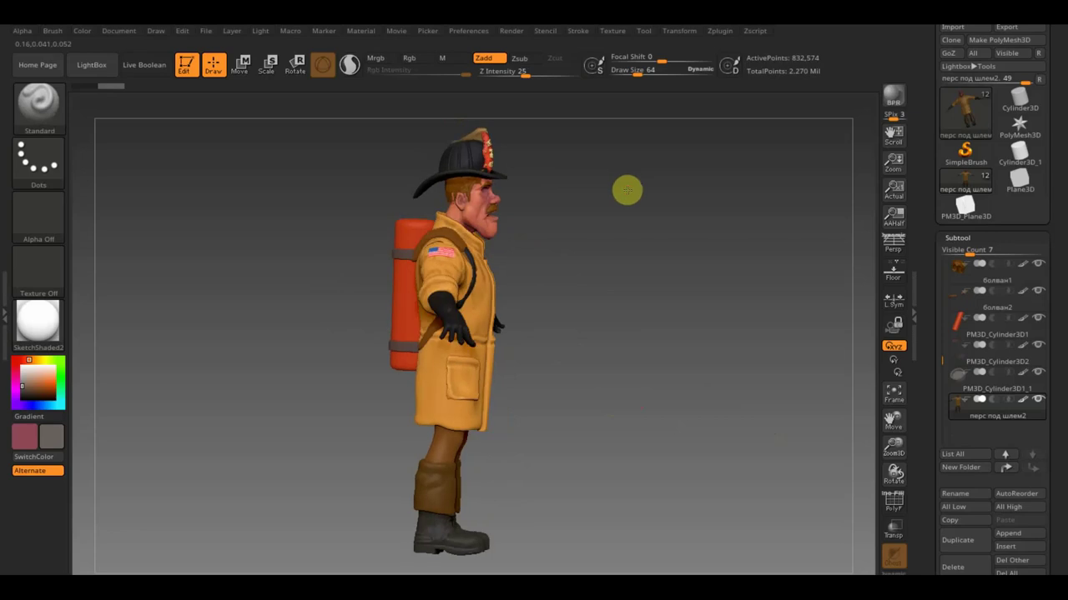
left_click_drag(601, 318, 532, 316, "shift")
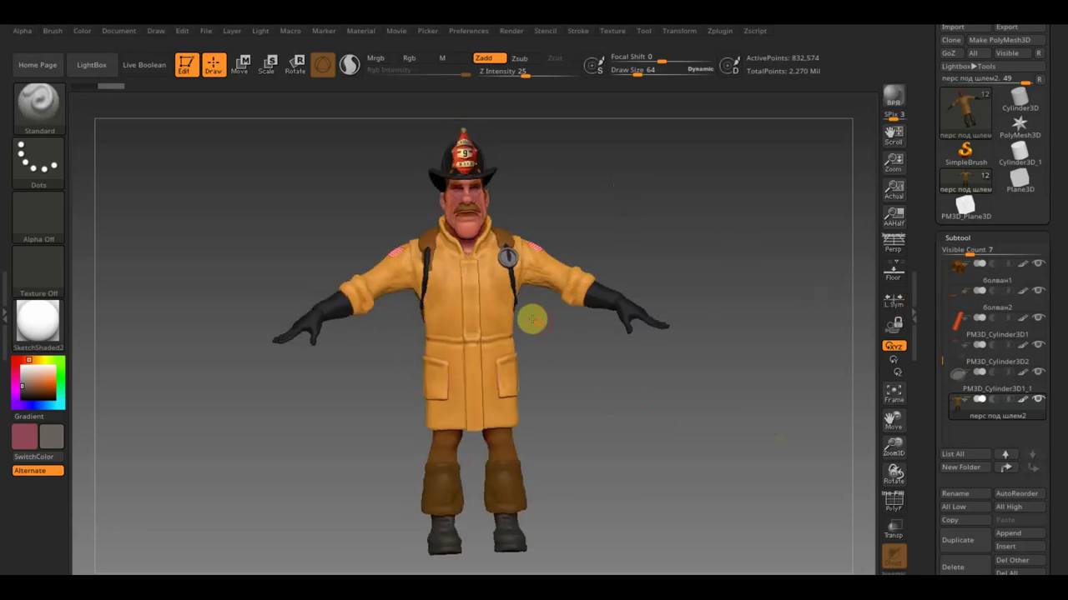
Save the project with File > Save As into the Desktop\шлем folder.
left_click(205, 31)
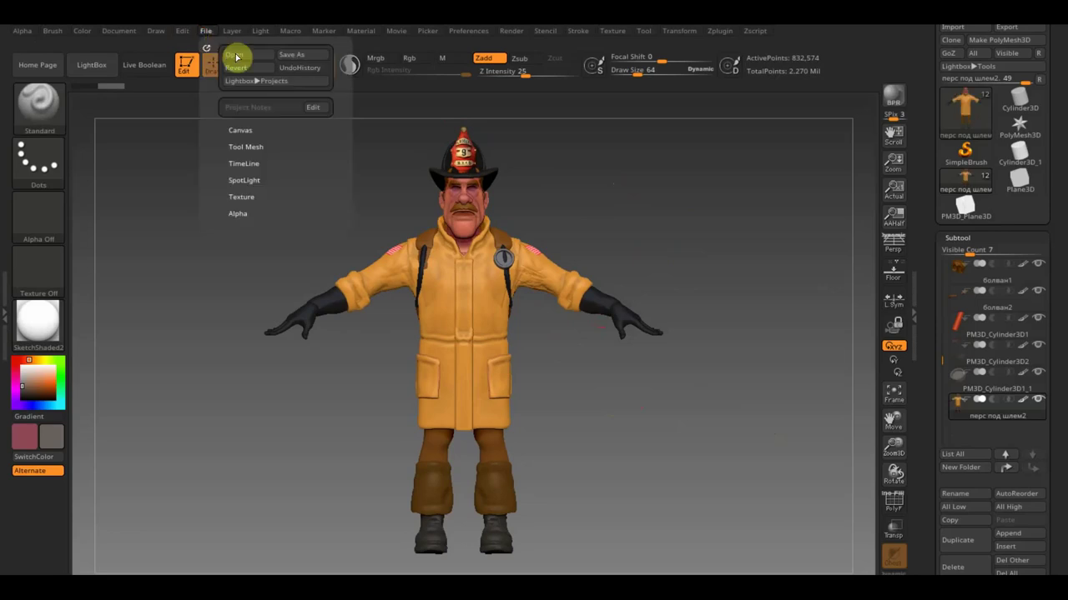
left_click(288, 56)
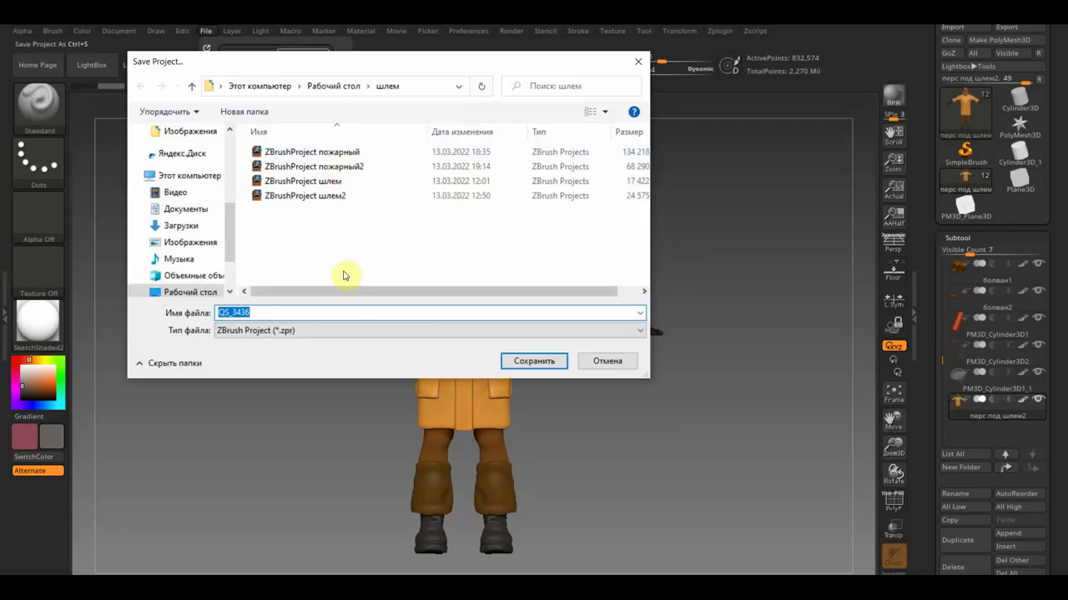
left_click(515, 360)
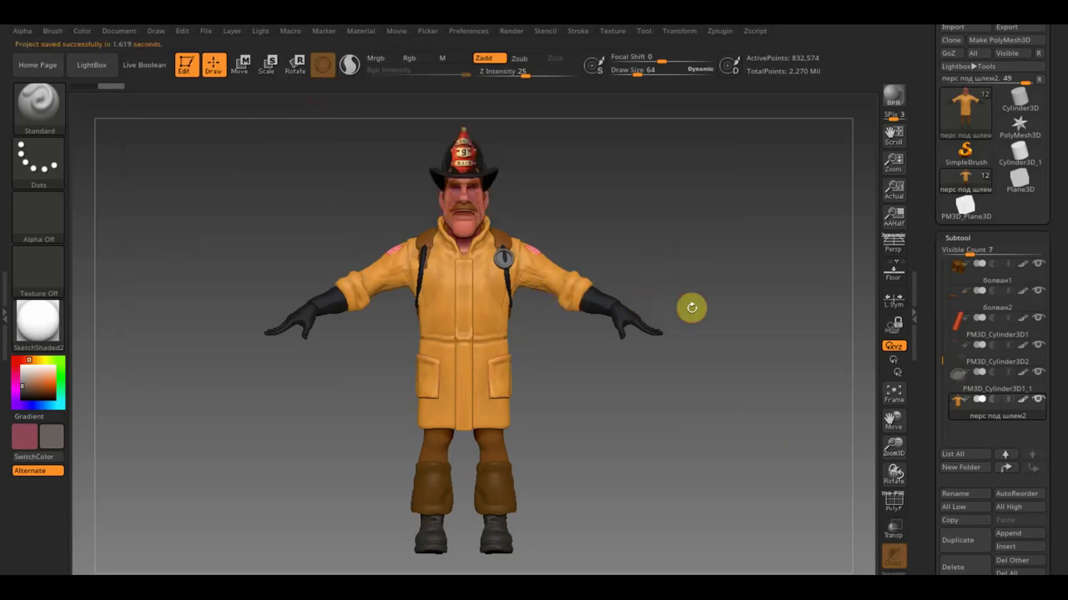
mouse_move(681, 297)
left_mouse_down()
mouse_move(622, 305)
mouse_move(682, 298)
mouse_move(696, 307)
left_mouse_up()
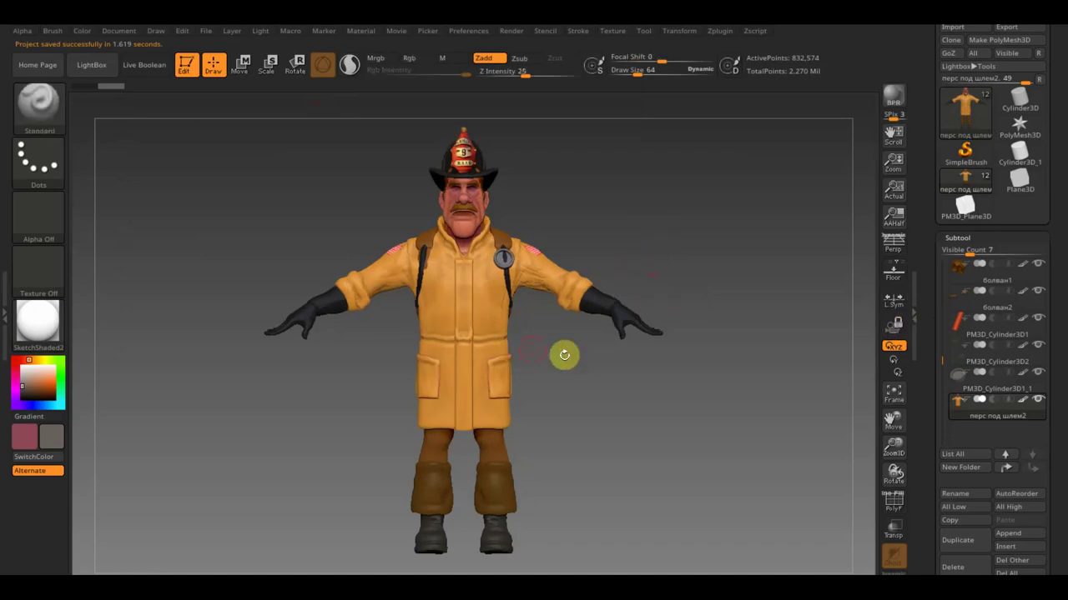
mouse_move(998, 407)
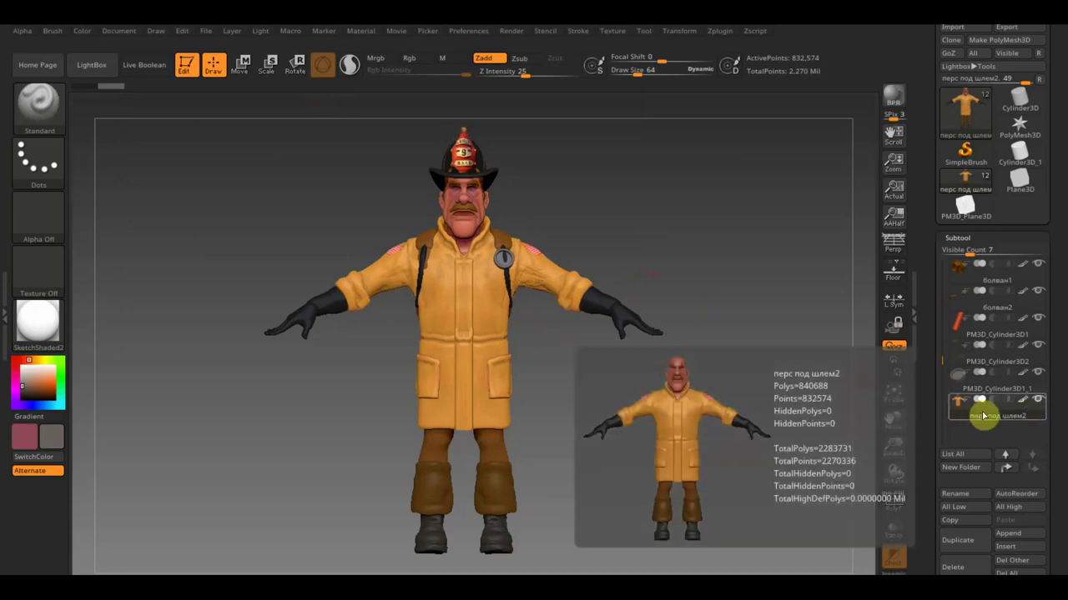
Solo the перс под шлем2 body subtool and orbit and zoom around the bare-headed character.
left_click(1038, 403)
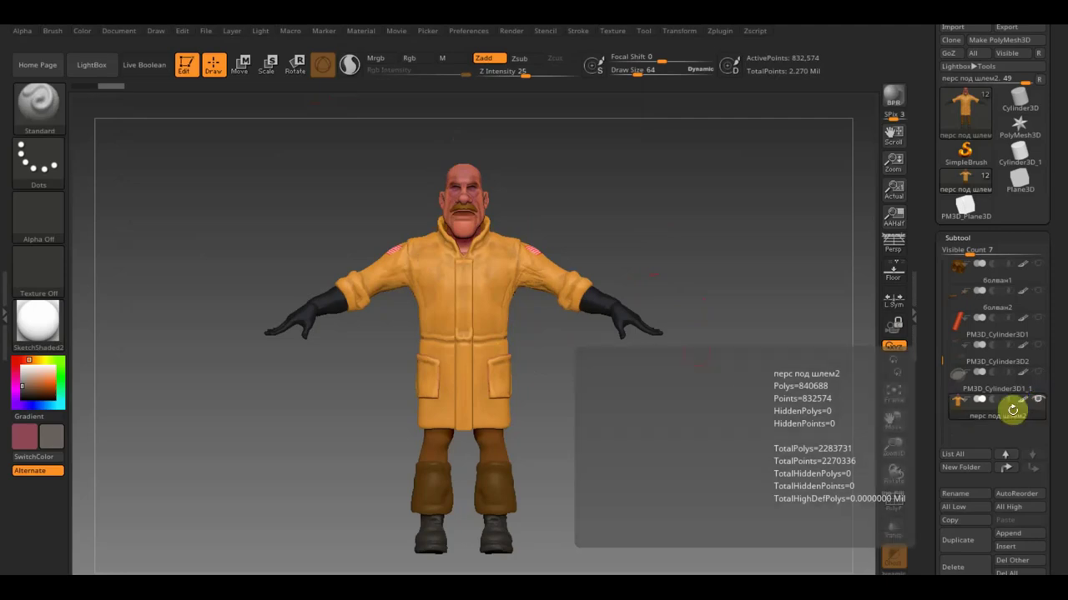
mouse_move(662, 359)
left_mouse_down()
mouse_move(664, 371)
mouse_move(674, 356)
mouse_move(640, 266)
mouse_move(655, 234)
mouse_move(670, 356)
mouse_move(648, 365)
mouse_move(643, 386)
mouse_move(624, 385)
mouse_move(627, 400)
left_mouse_up()
mouse_move(665, 261)
left_mouse_down()
mouse_move(609, 305)
mouse_move(576, 266)
mouse_move(655, 256)
mouse_move(669, 242)
mouse_move(676, 376)
mouse_move(695, 460)
mouse_move(692, 312)
left_mouse_up()
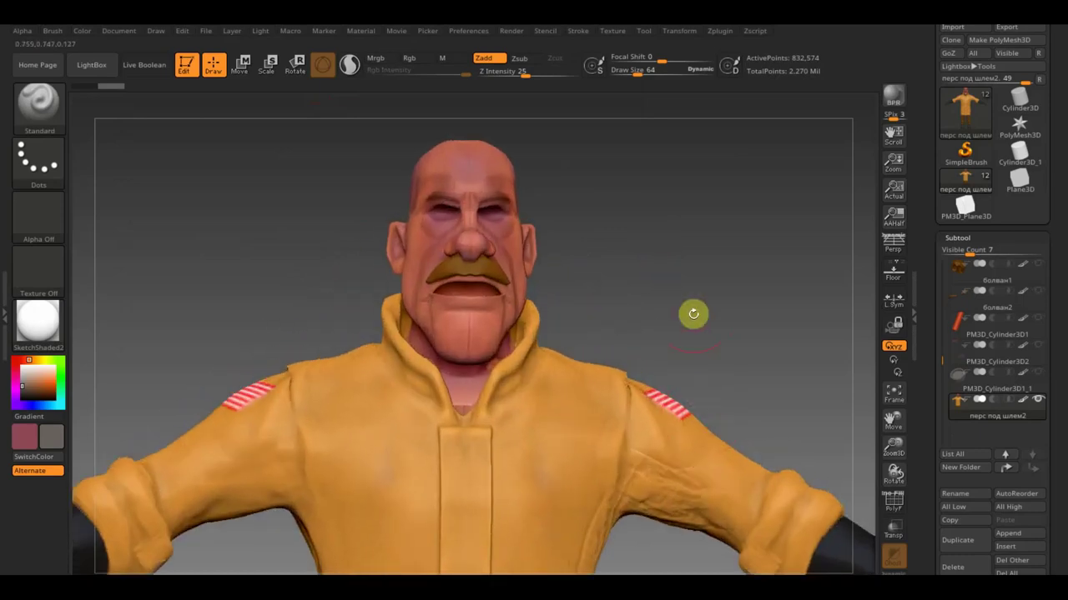
mouse_move(566, 304)
left_mouse_down()
mouse_move(667, 302)
mouse_move(562, 302)
mouse_move(579, 293)
mouse_move(605, 305)
left_mouse_up()
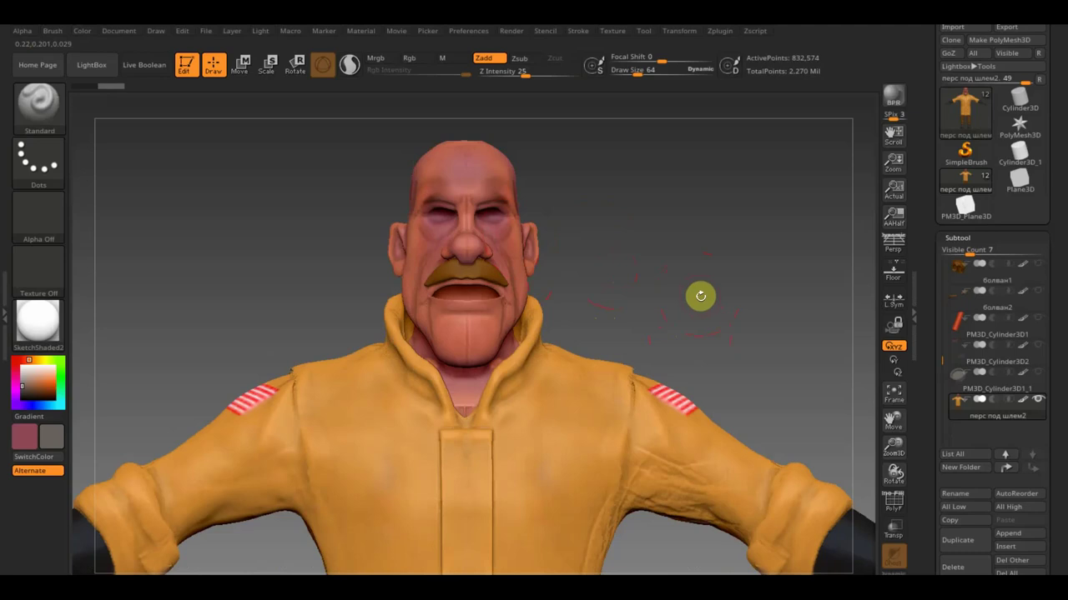
mouse_move(716, 311)
left_mouse_down()
mouse_move(636, 179)
mouse_move(679, 245)
mouse_move(678, 231)
mouse_move(678, 247)
mouse_move(678, 237)
mouse_move(691, 242)
left_mouse_up()
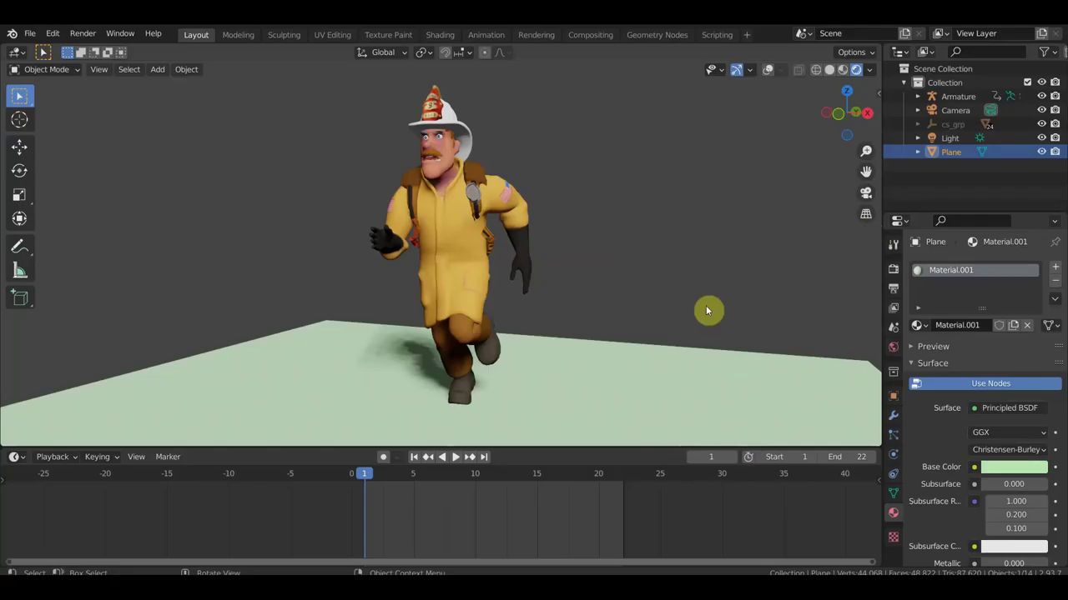
Play the firefighter's 22-frame run cycle with the spacebar.
key("space")
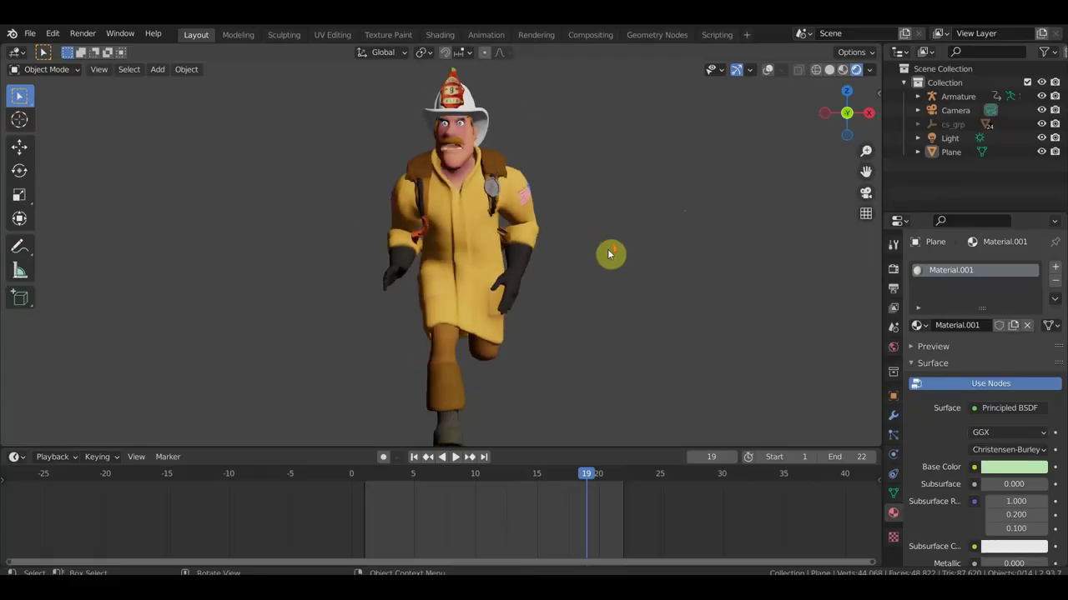
Turn on viewport overlays, select the Armature, and view the rigged runner from side and front.
left_click(767, 69)
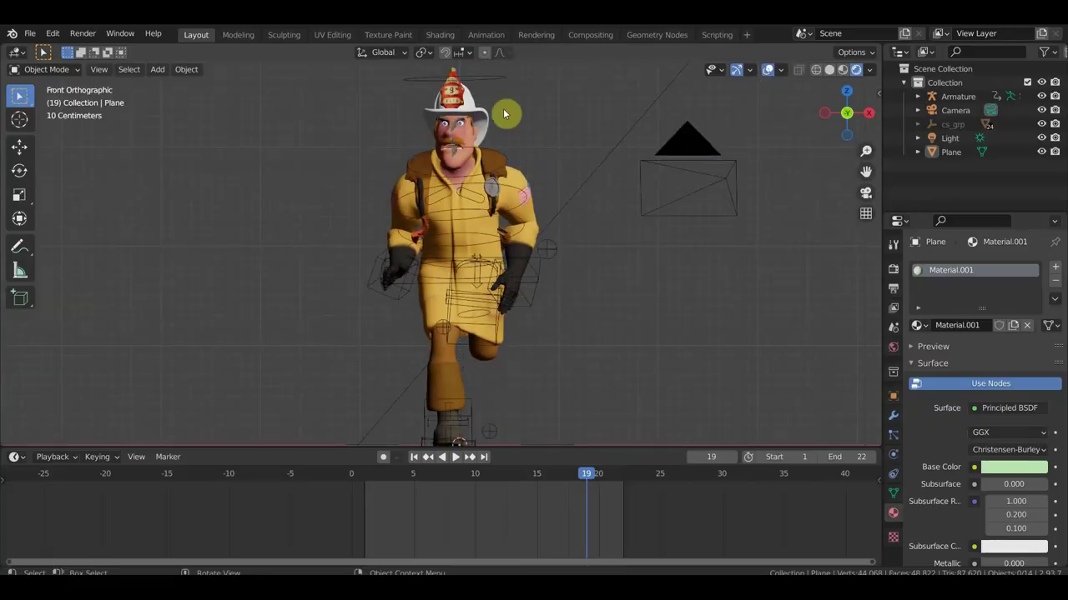
left_click(498, 81)
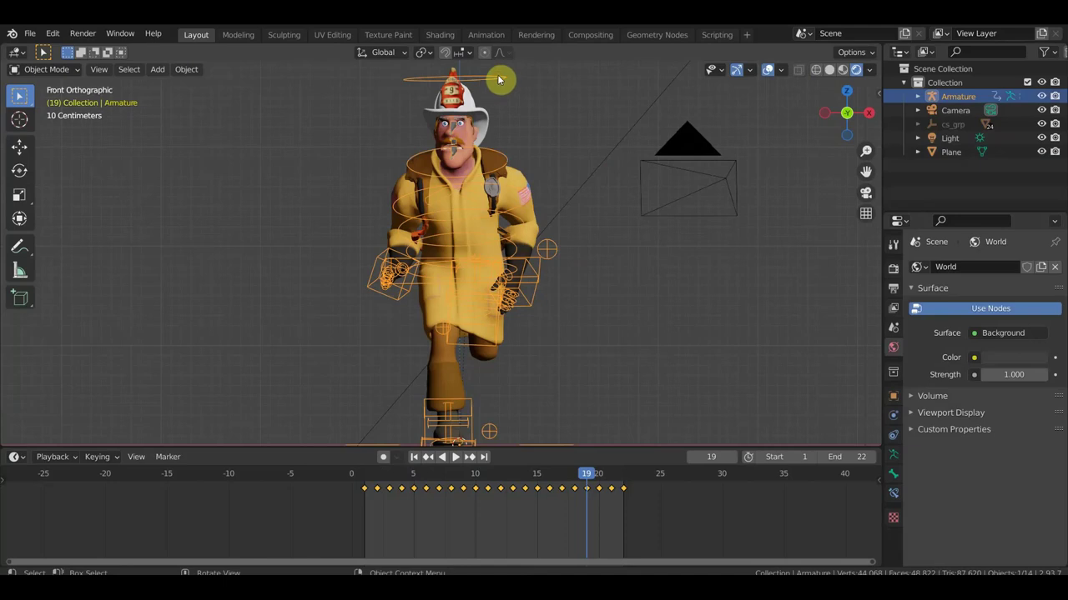
scroll(583, 239, "up", 3)
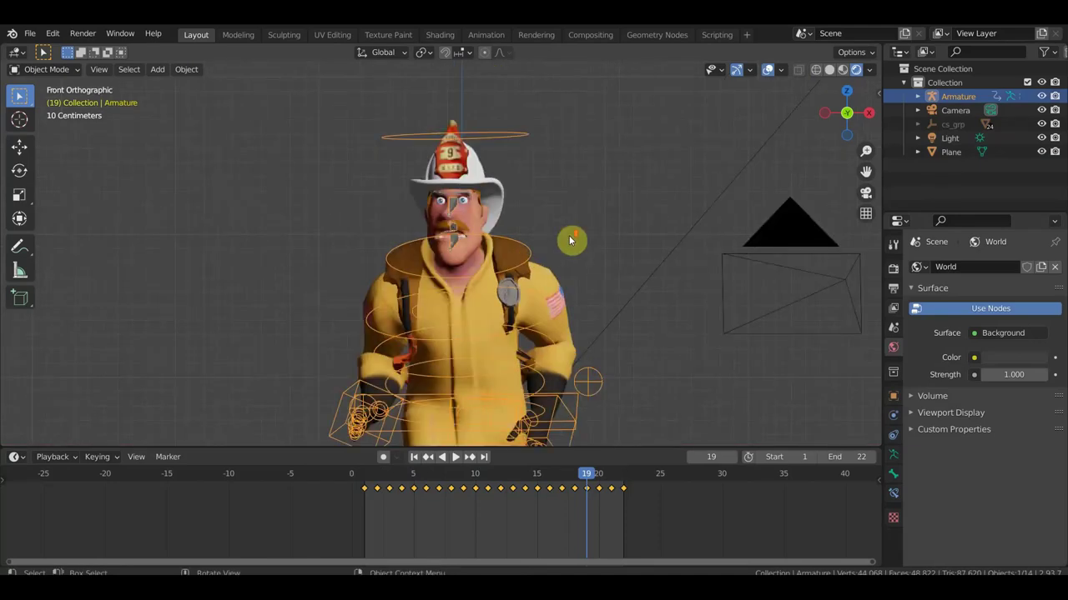
scroll(600, 207, "up", 3)
mouse_move(600, 207)
middle_mouse_down()
mouse_move(529, 231)
mouse_move(248, 252)
mouse_move(363, 248)
mouse_move(449, 148)
mouse_move(545, 132)
middle_mouse_up()
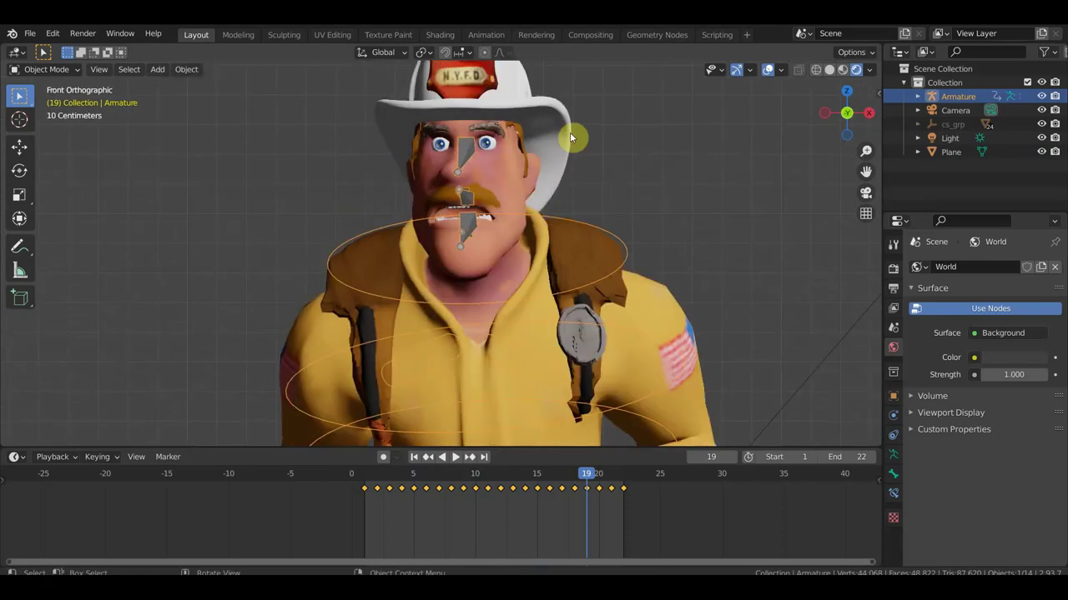
mouse_move(497, 219)
middle_mouse_down()
mouse_move(631, 219)
mouse_move(624, 206)
mouse_move(622, 221)
mouse_move(589, 238)
middle_mouse_up()
Zoom, orbit and pan around the rigged firefighter's upper body and the ground plane.
scroll(589, 242, "up", 3)
scroll(526, 250, "up", 3)
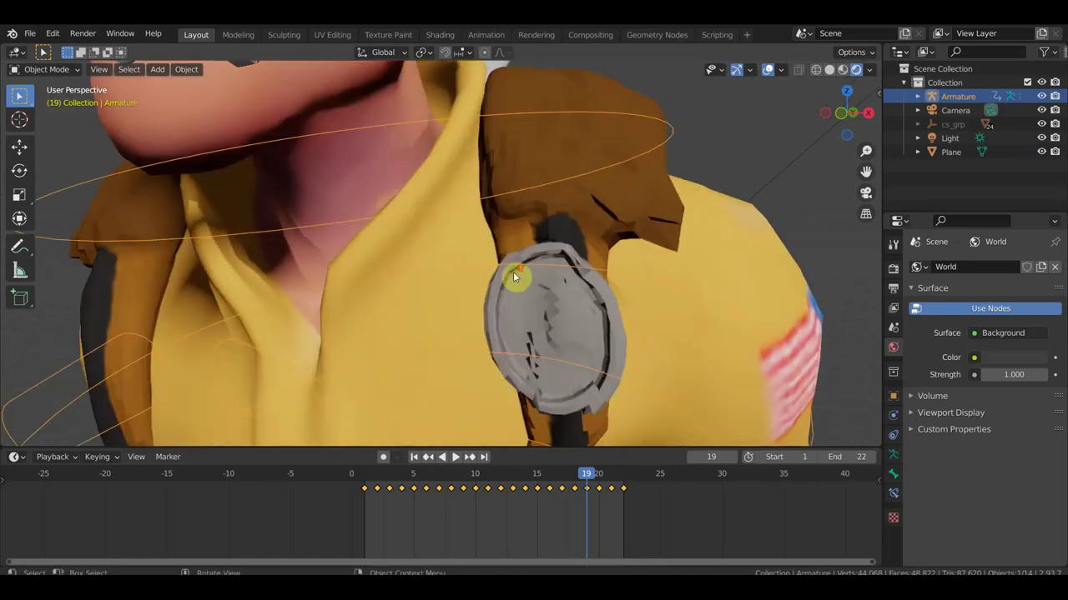
scroll(559, 355, "down", 3)
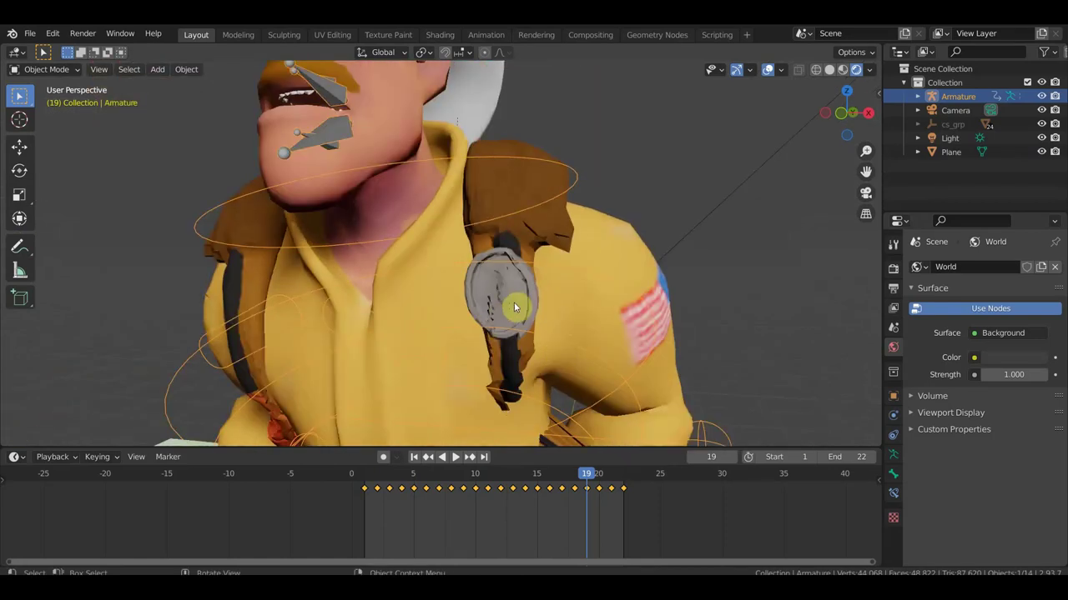
scroll(514, 308, "down", 3)
mouse_move(516, 304)
middle_mouse_down()
mouse_move(320, 325)
mouse_move(576, 310)
middle_mouse_up()
scroll(584, 304, "down", 2)
scroll(596, 300, "down", 1)
scroll(600, 299, "down", 2)
scroll(610, 260, "down", 1)
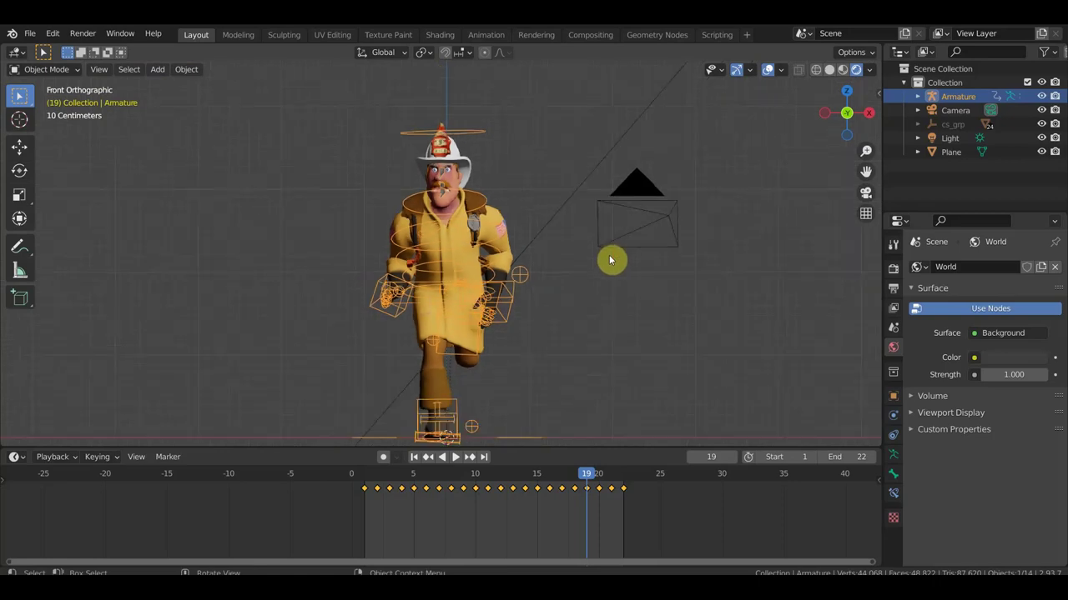
middle_click_drag(608, 262, 608, 246, "shift")
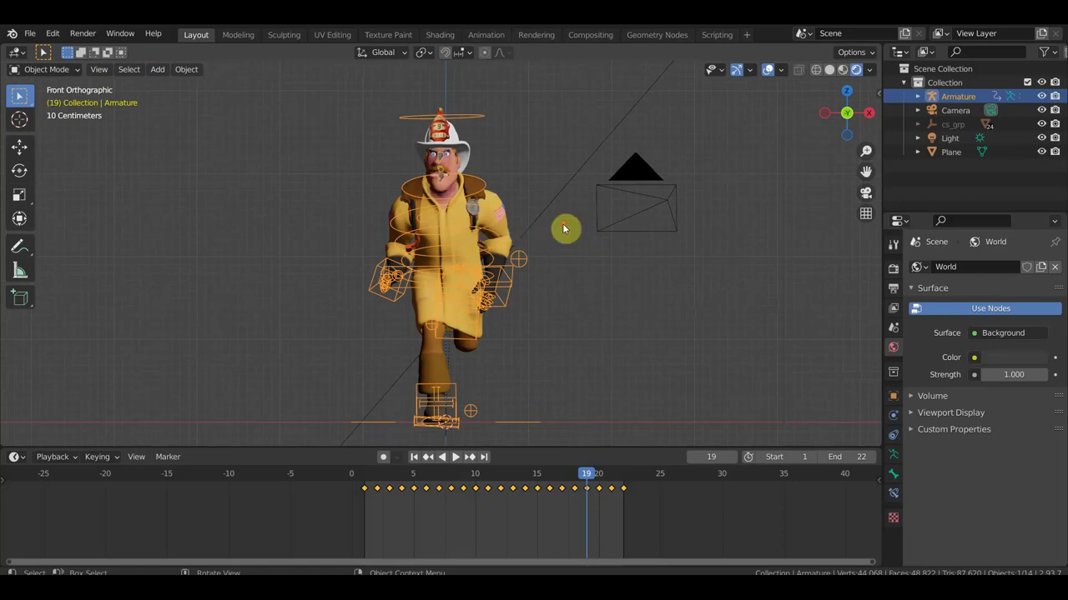
scroll(564, 228, "up", 2)
middle_click_drag(556, 221, 546, 264)
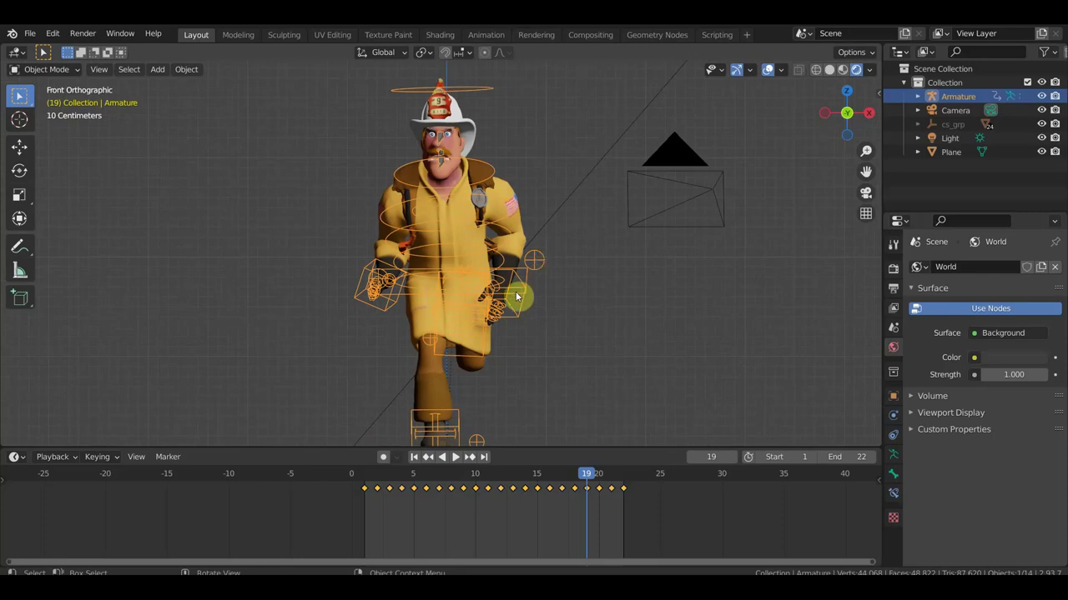
Enter Pose Mode and clear bone location and rotation with Alt+G and Alt+R.
left_click(58, 71)
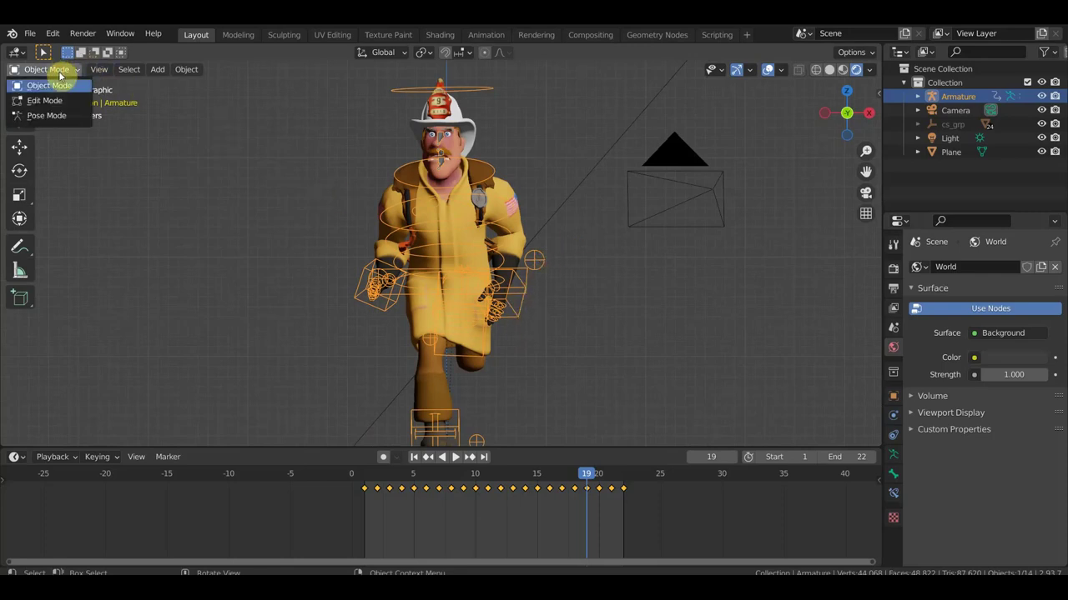
left_click(62, 115)
scroll(454, 254, "down", 1)
scroll(480, 275, "down", 1)
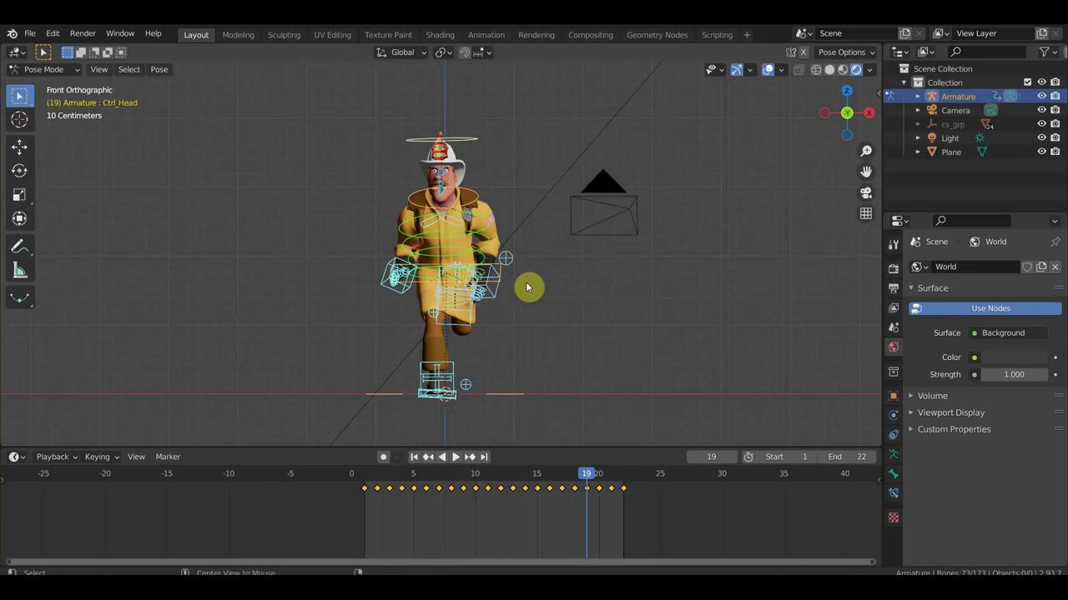
key("alt+g")
key("alt+r")
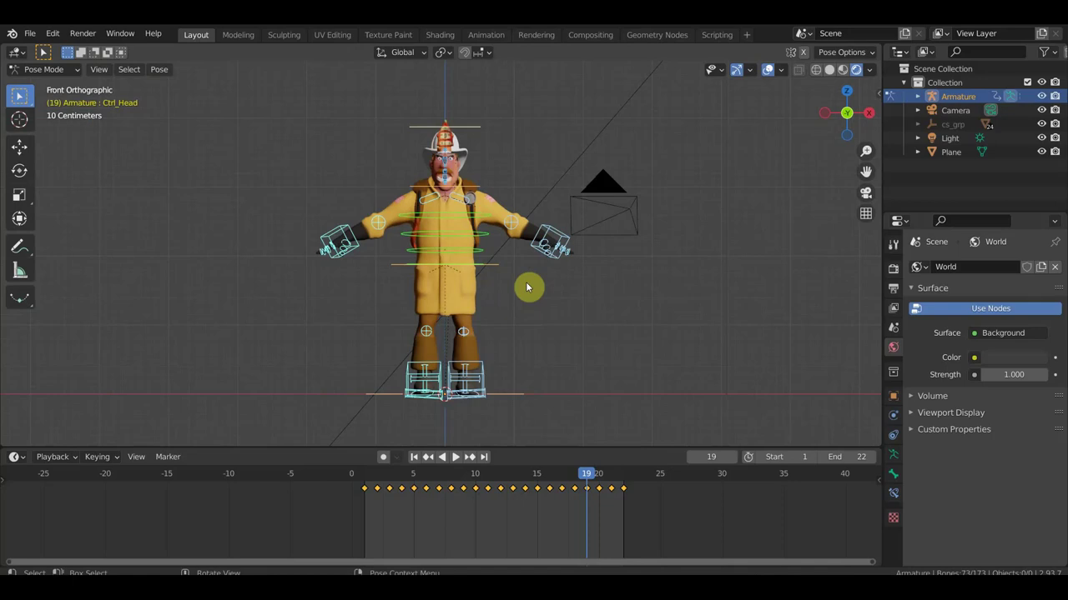
Deselect all bones and return the armature to Object Mode.
scroll(573, 267, "up", 1)
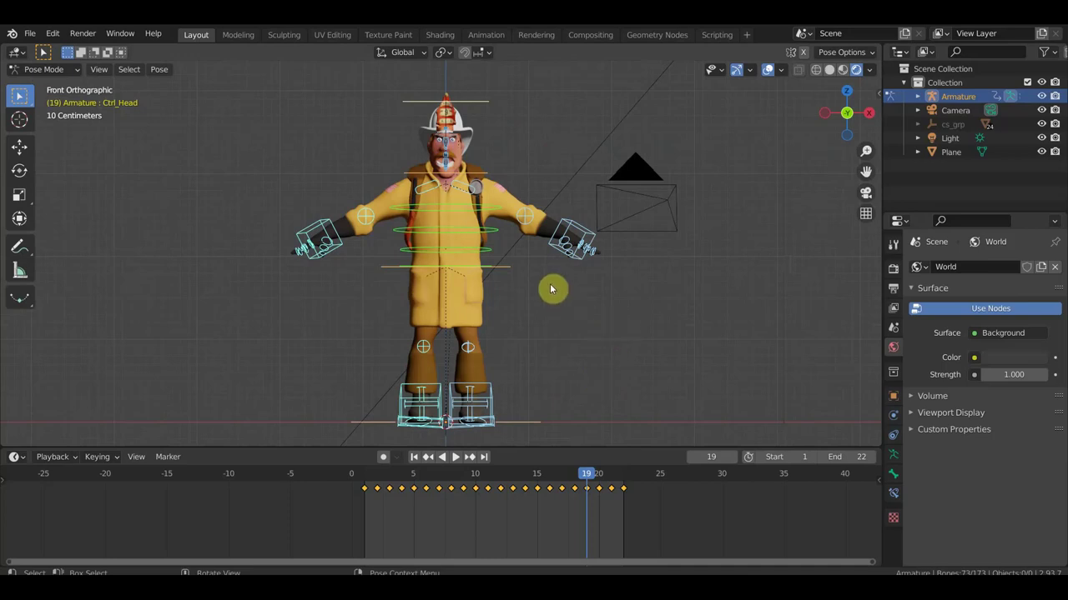
scroll(486, 236, "up", 1)
scroll(509, 232, "up", 1)
middle_click_drag(522, 247, 523, 332, "shift")
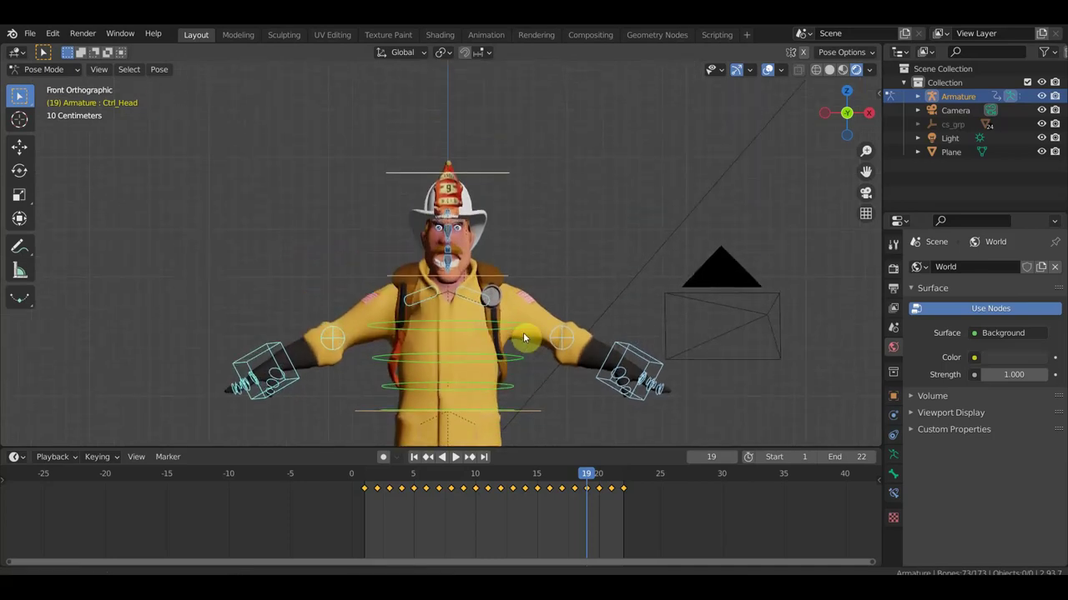
scroll(488, 291, "up", 1)
scroll(507, 264, "up", 2)
left_click(517, 231)
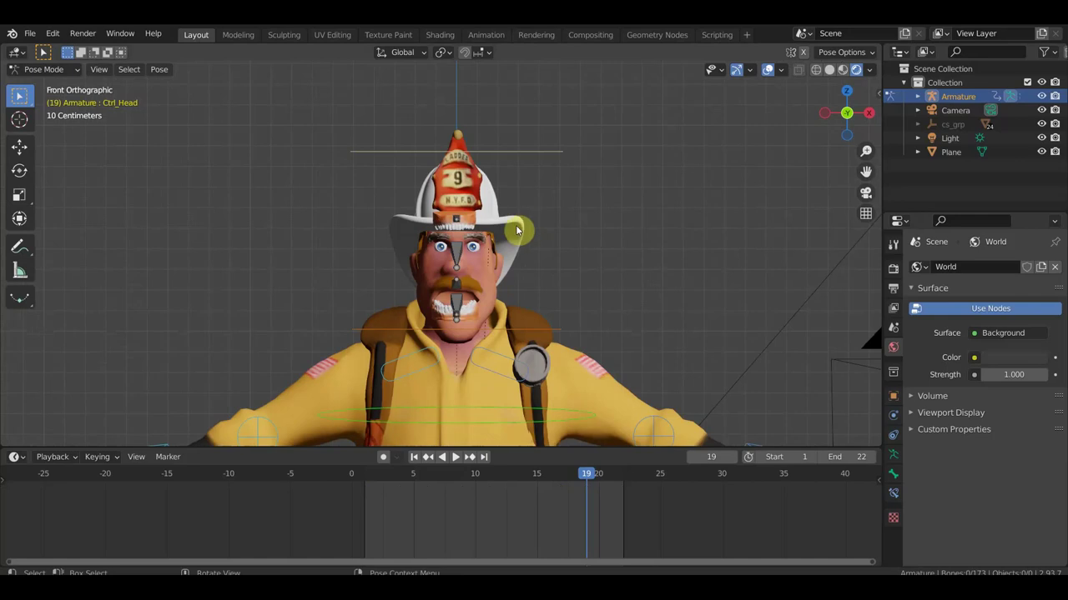
left_click(46, 69)
left_click(52, 86)
middle_click_drag(467, 217, 624, 227)
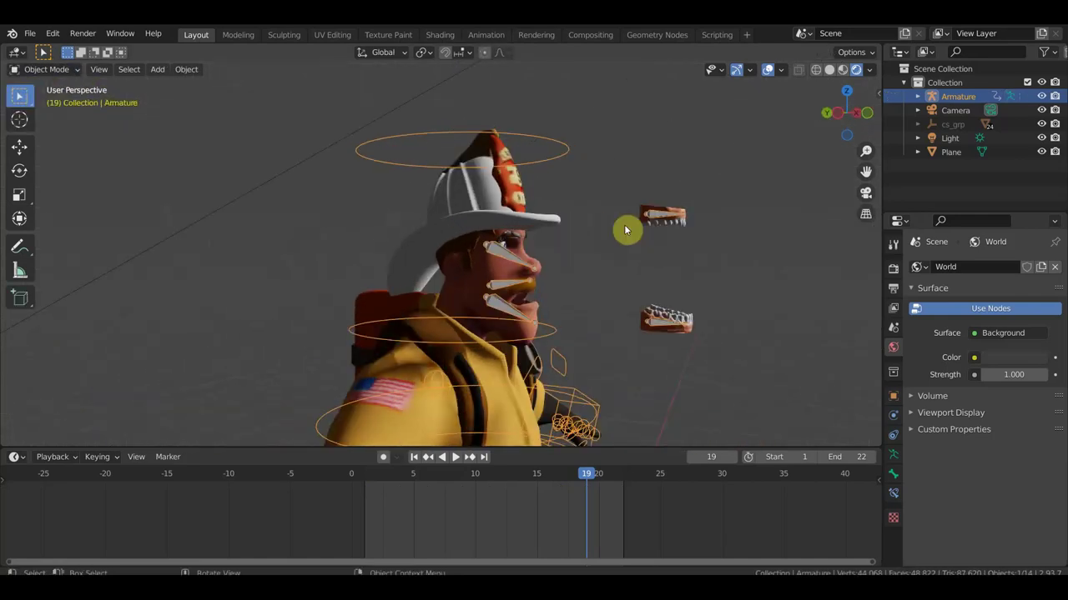
Select the helmet and switch the viewport to Wireframe shading.
left_click(478, 217)
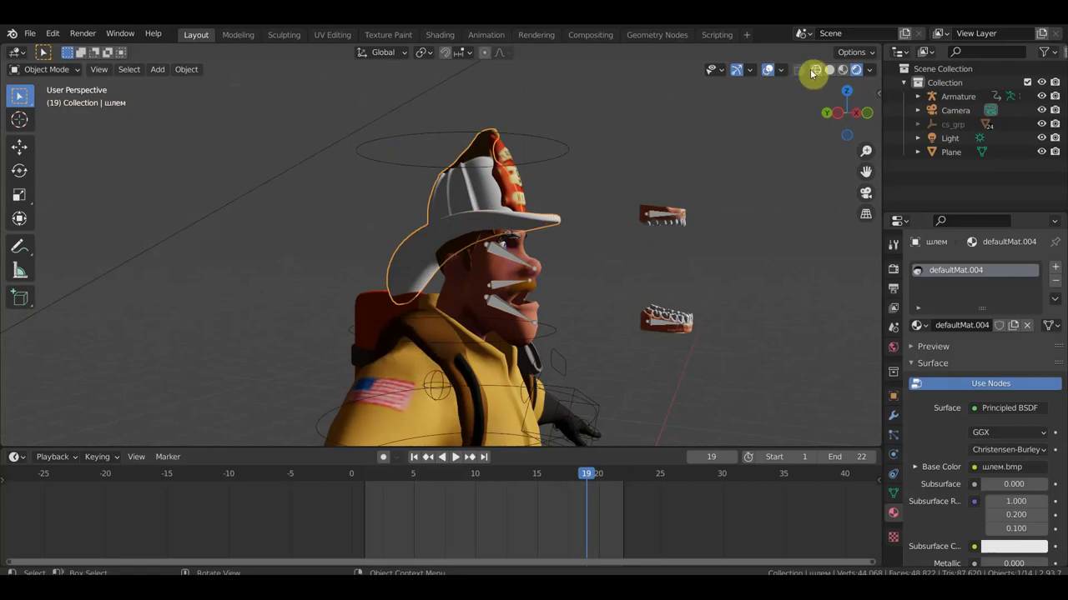
left_click(813, 70)
mouse_move(670, 203)
middle_mouse_down()
mouse_move(780, 232)
mouse_move(622, 274)
mouse_move(662, 68)
middle_mouse_up()
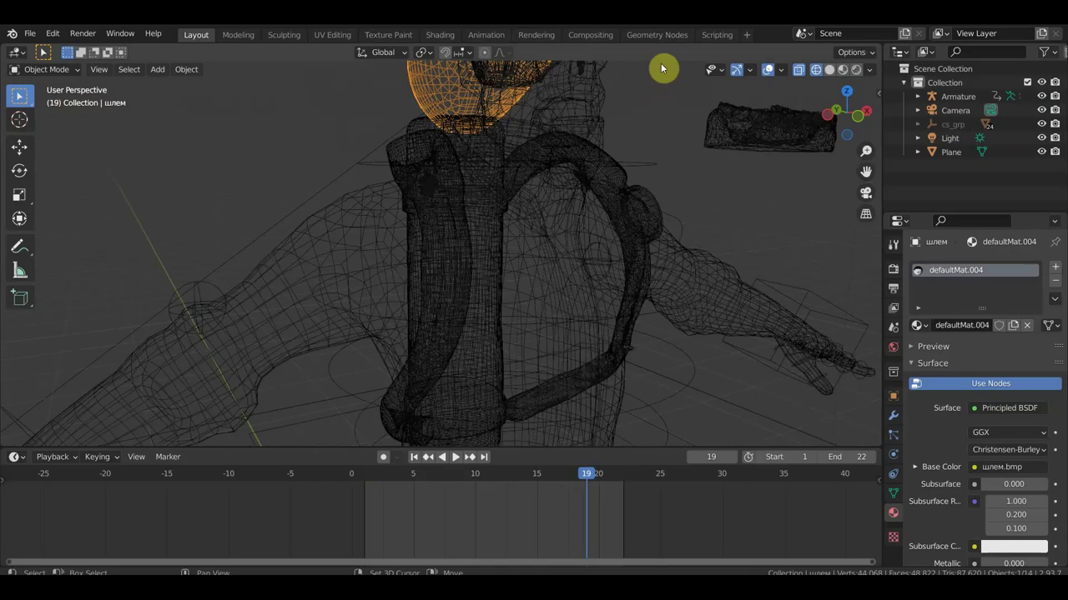
mouse_move(371, 278)
middle_mouse_down()
mouse_move(396, 207)
mouse_move(431, 245)
mouse_move(355, 242)
mouse_move(403, 241)
mouse_move(386, 241)
middle_mouse_up()
Select the body mesh, inspect its wireframe from several angles, then switch to Material Preview.
left_click(351, 220)
scroll(386, 241, "down", 3)
scroll(391, 233, "down", 2)
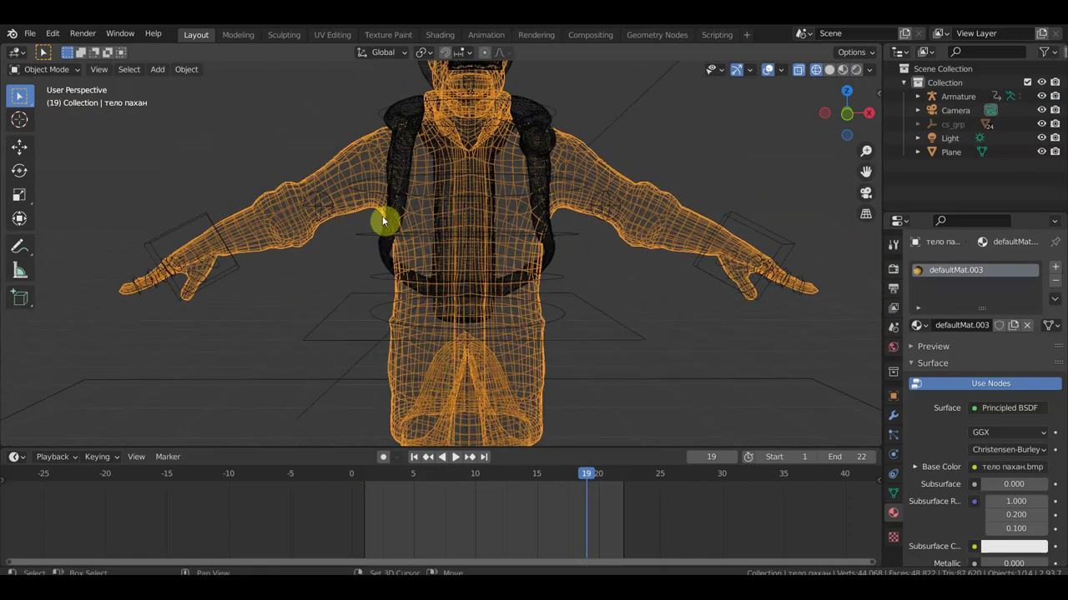
scroll(405, 238, "down", 2)
scroll(415, 242, "down", 2)
mouse_move(472, 239)
middle_mouse_down()
mouse_move(500, 214)
mouse_move(490, 298)
middle_mouse_up()
mouse_move(489, 226)
middle_mouse_down()
mouse_move(410, 238)
mouse_move(439, 223)
middle_mouse_up()
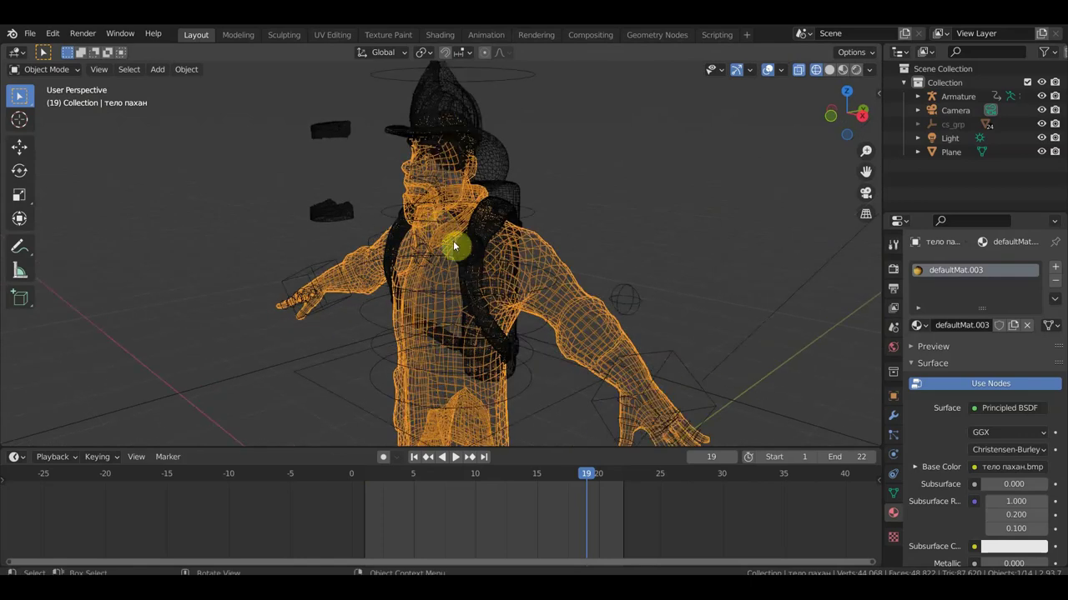
middle_click_drag(486, 255, 509, 245)
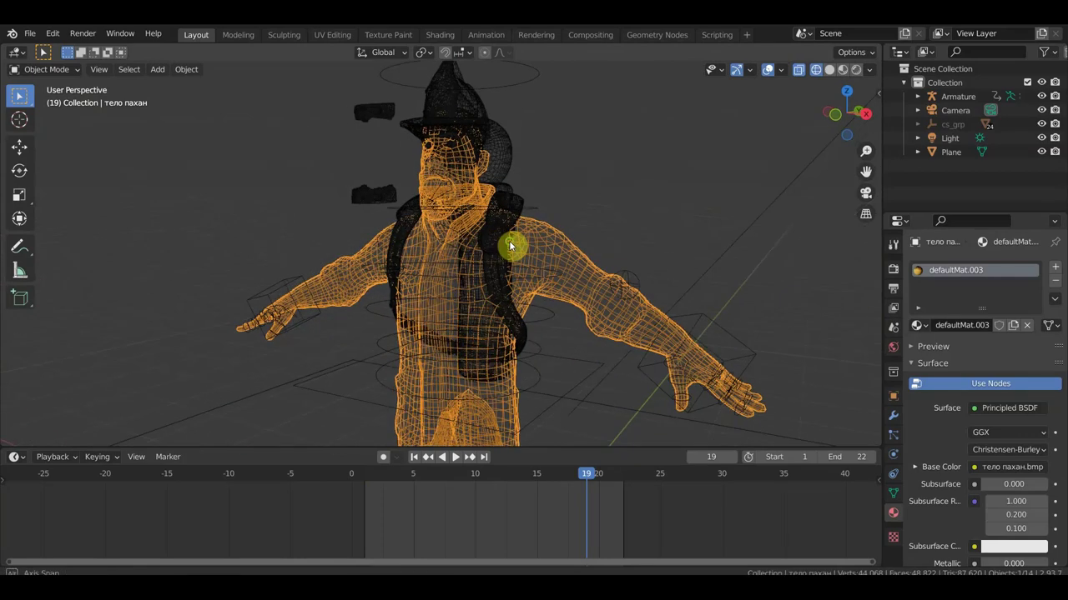
left_click(56, 75)
left_click(54, 86)
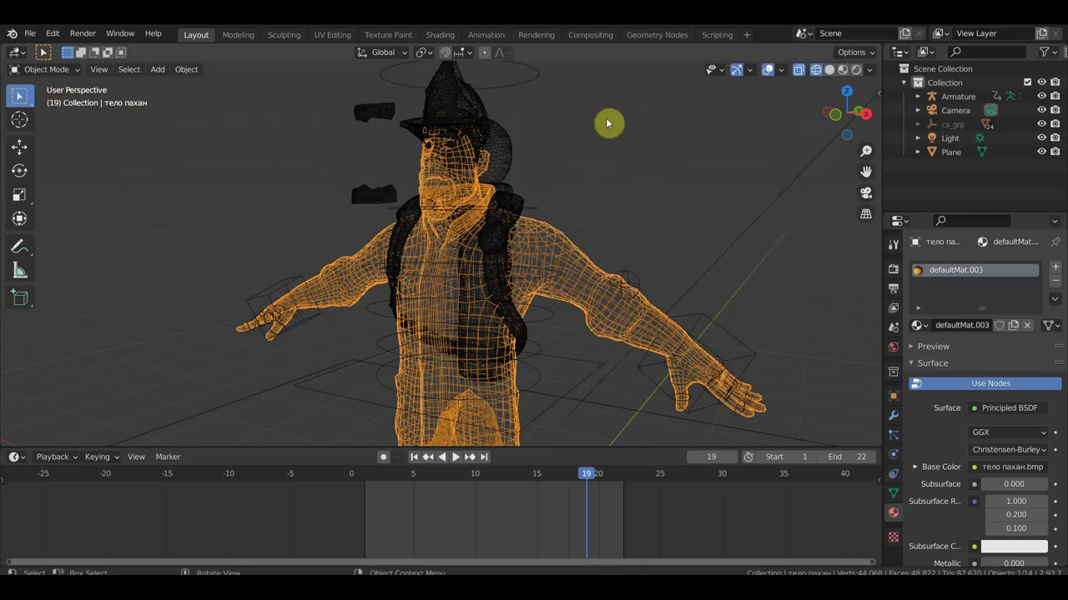
left_click(843, 69)
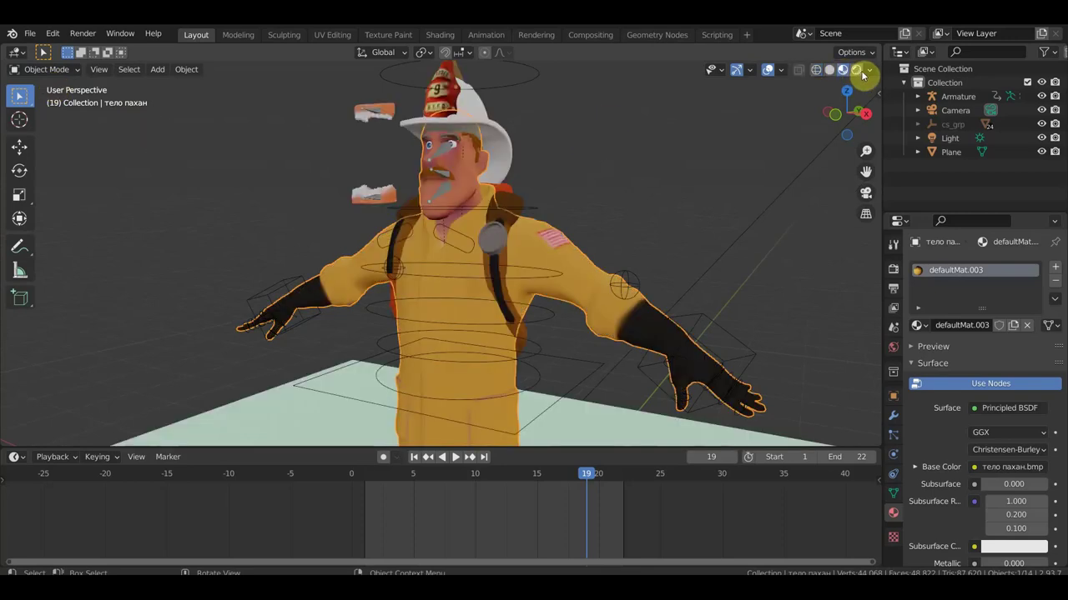
scroll(742, 172, "down", 5)
middle_click_drag(663, 229, 671, 167)
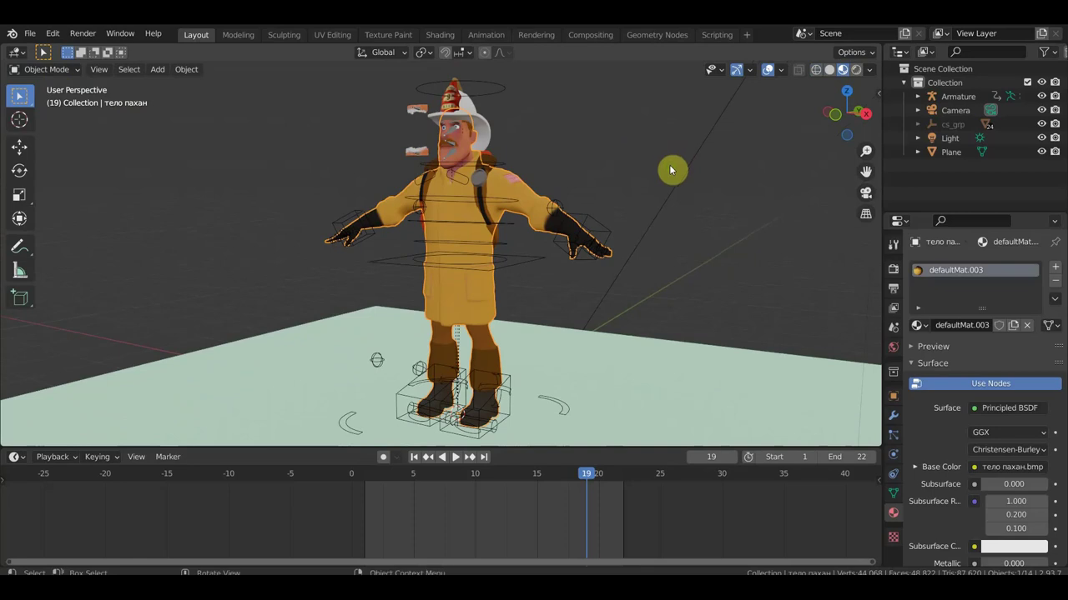
mouse_move(672, 166)
middle_mouse_down()
mouse_move(776, 193)
mouse_move(632, 205)
mouse_move(580, 203)
mouse_move(667, 200)
mouse_move(540, 192)
mouse_move(696, 181)
mouse_move(611, 189)
middle_mouse_up()
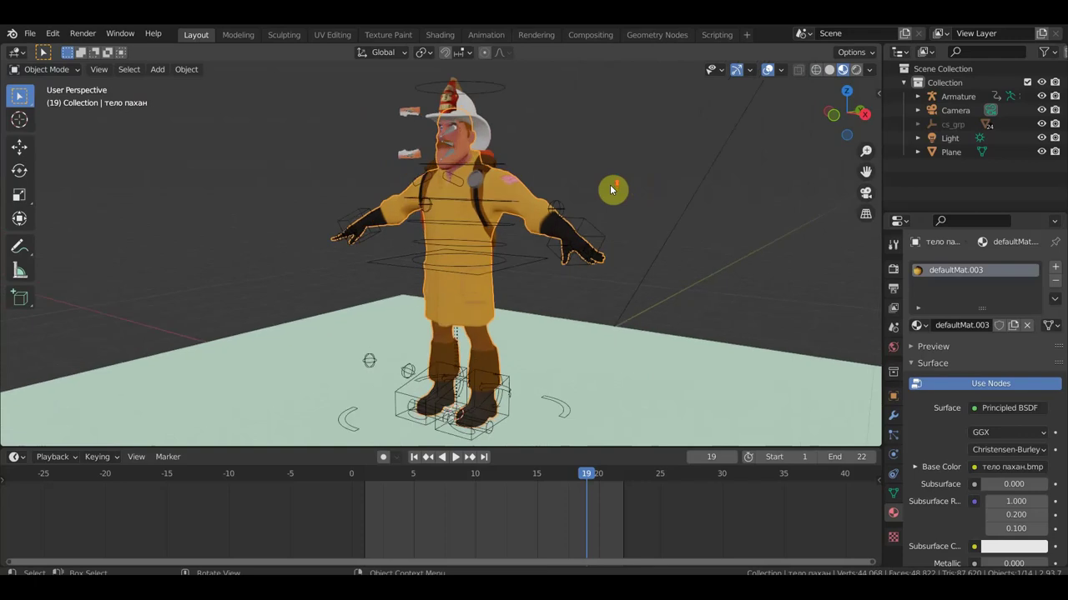